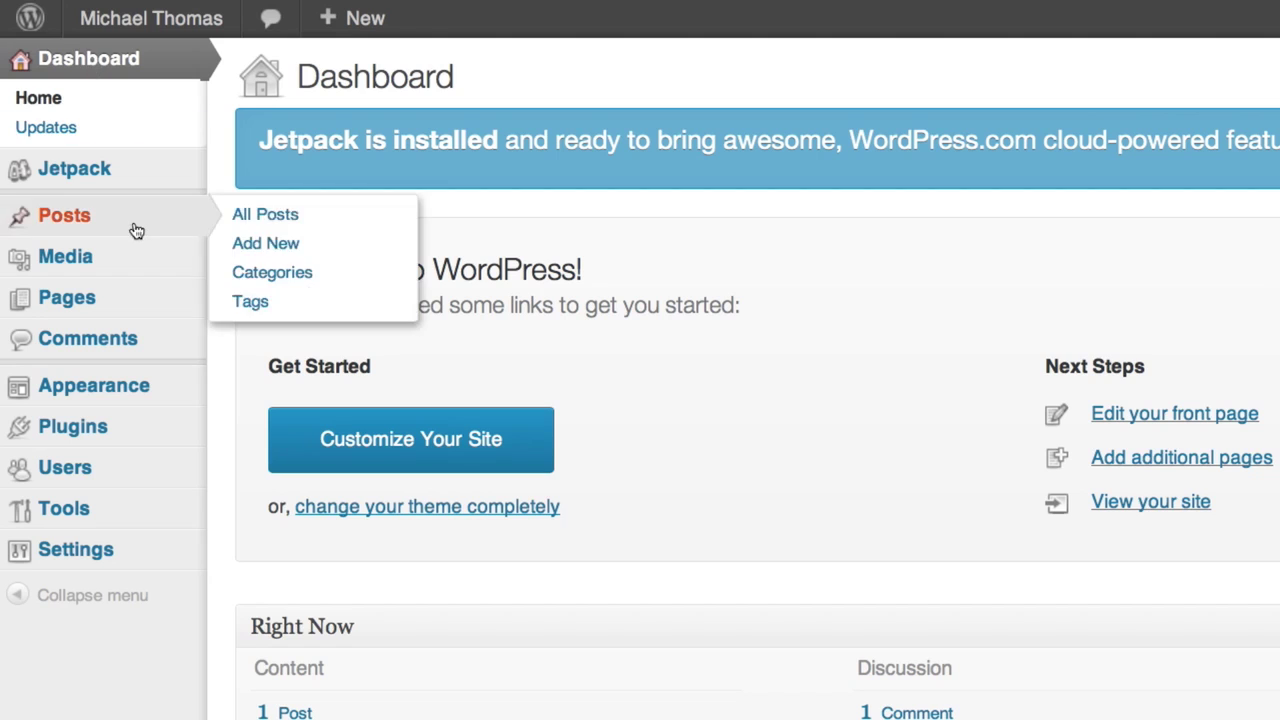
# Step: Publish a new page titled 'Blog'
pyautogui.moveTo(131, 303)
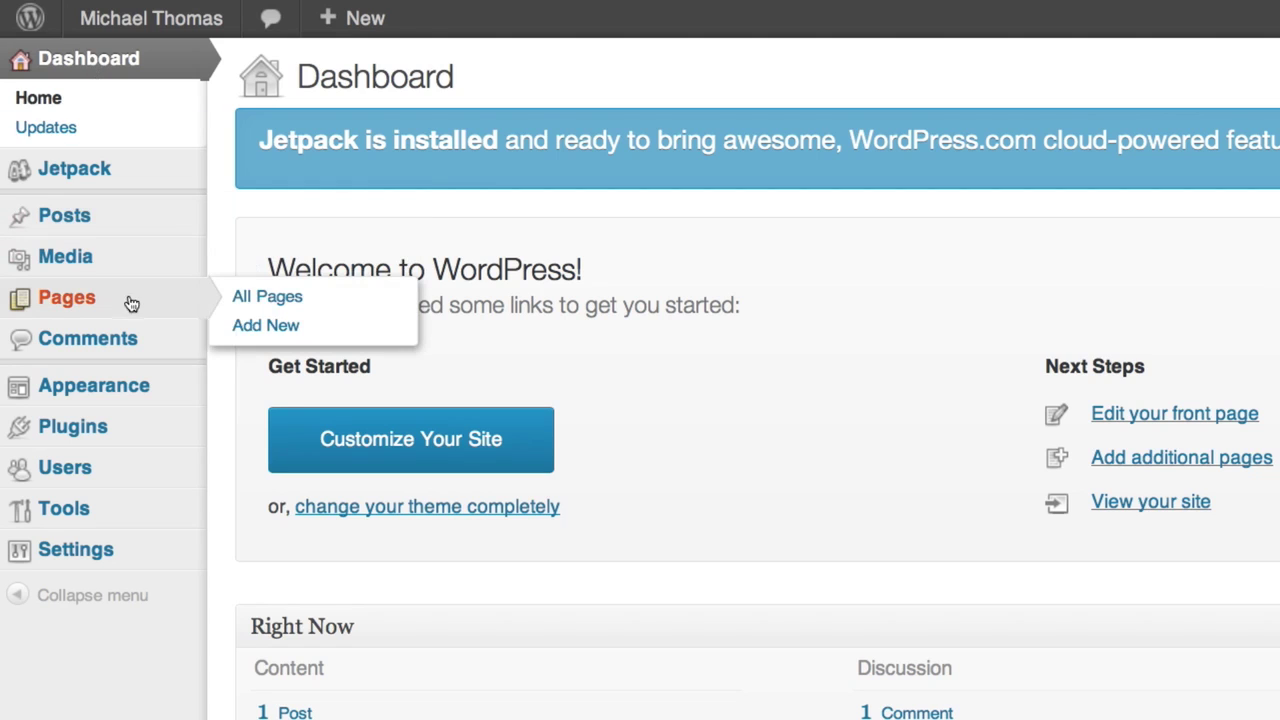
pyautogui.click(239, 322)
pyautogui.write('B')
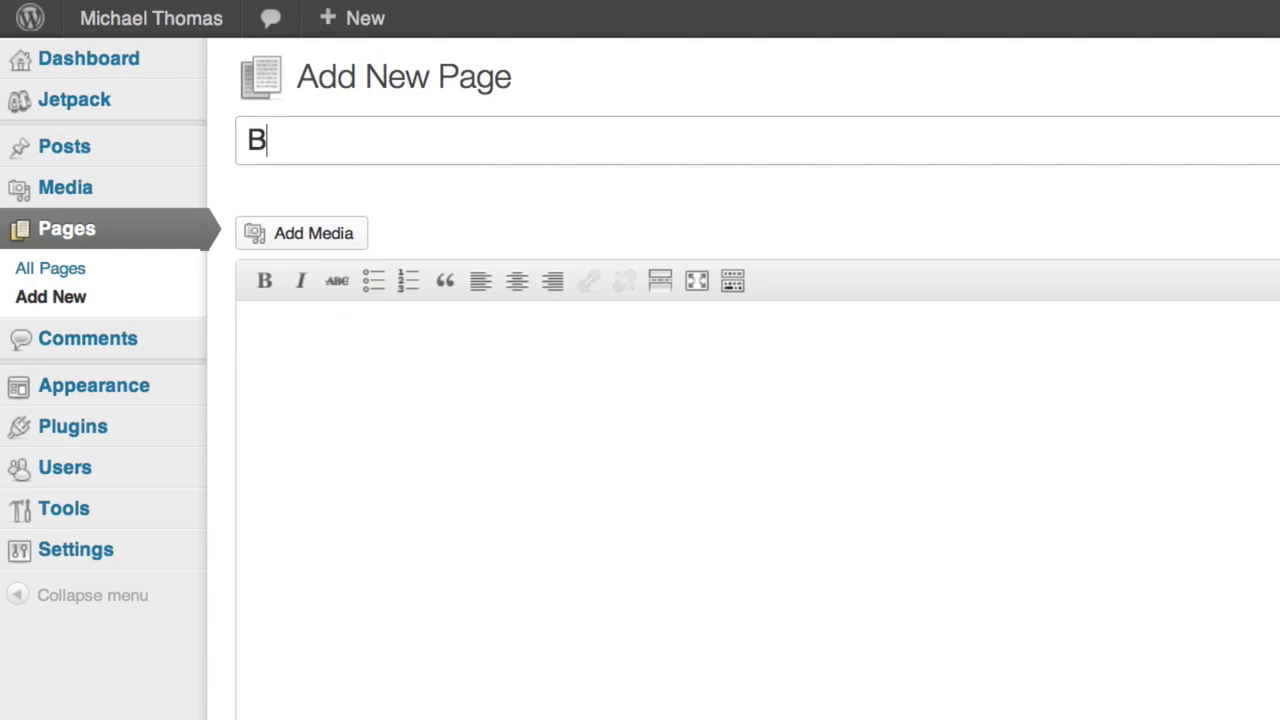
pyautogui.write('log')
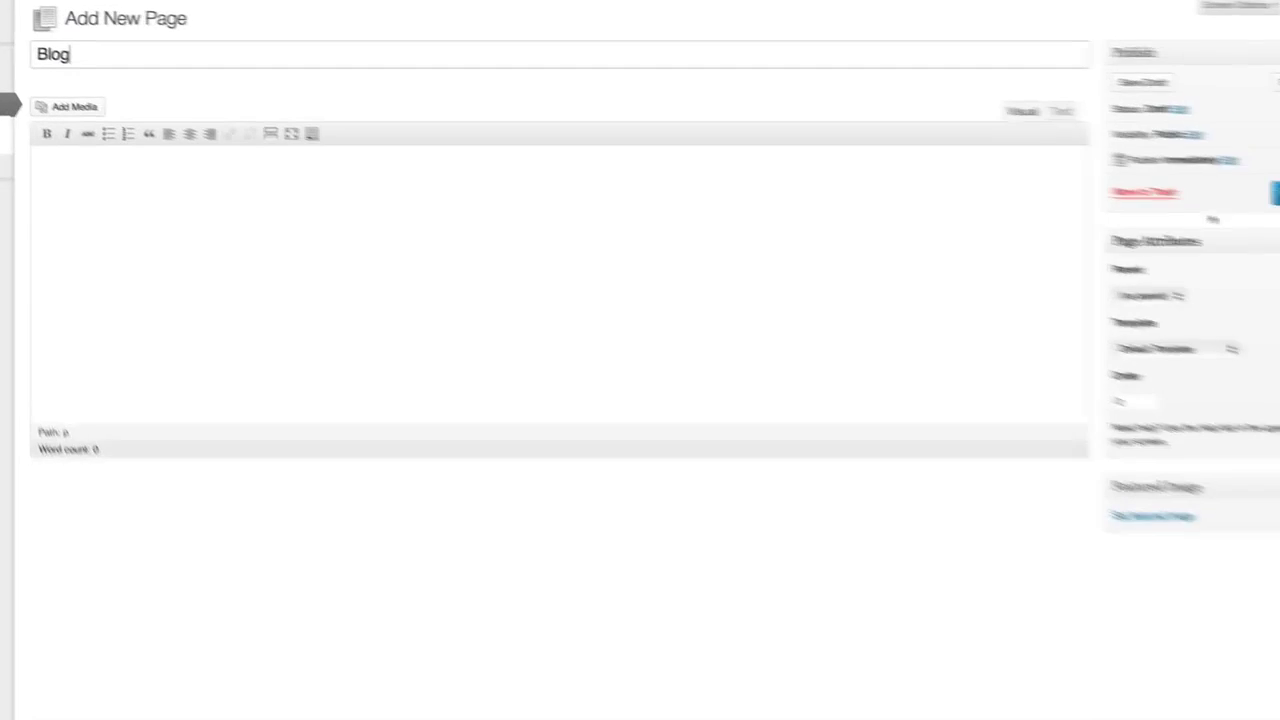
pyautogui.click(1243, 190)
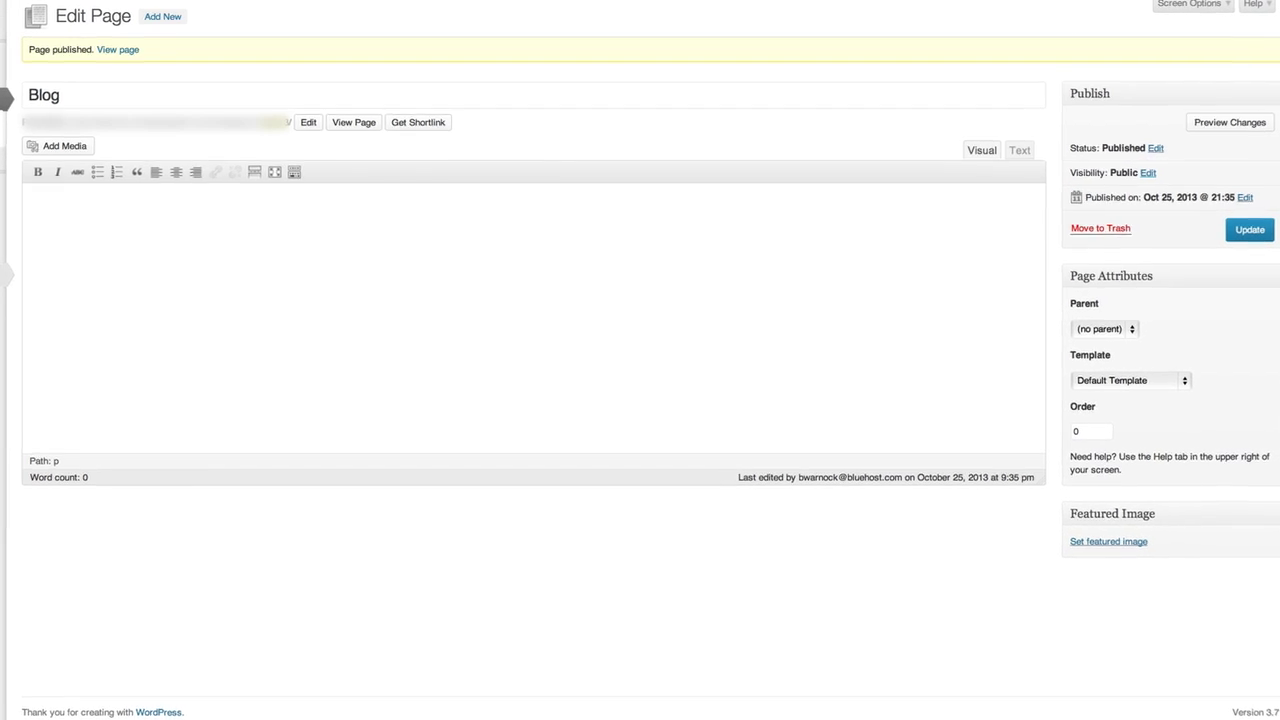
# Step: Set Blog as the posts page in Reading settings and save
pyautogui.moveTo(69, 440)
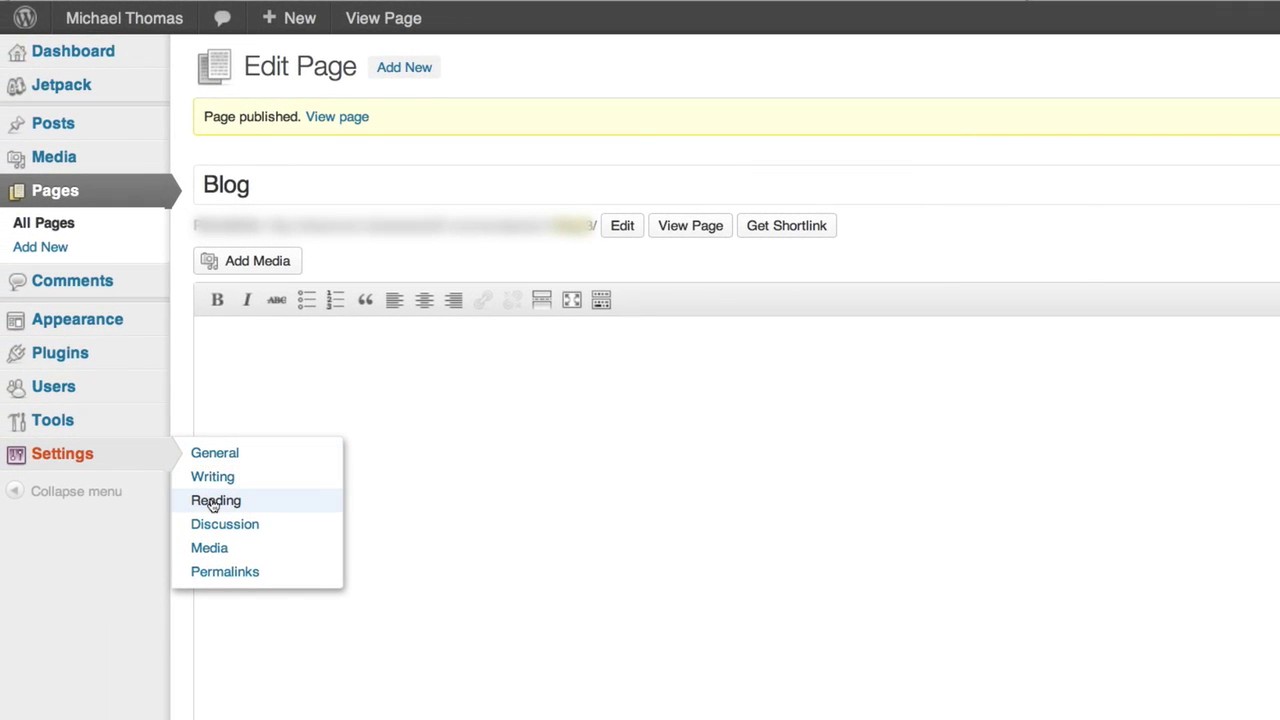
pyautogui.click(213, 503)
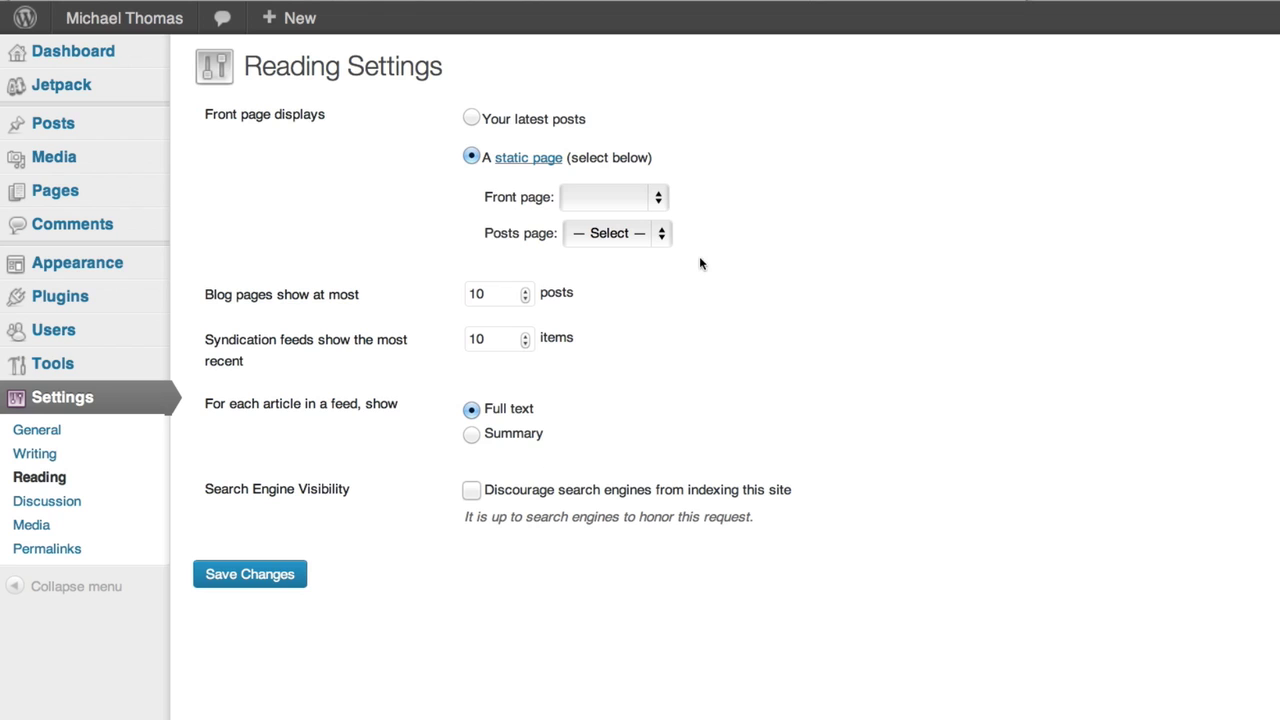
pyautogui.click(645, 240)
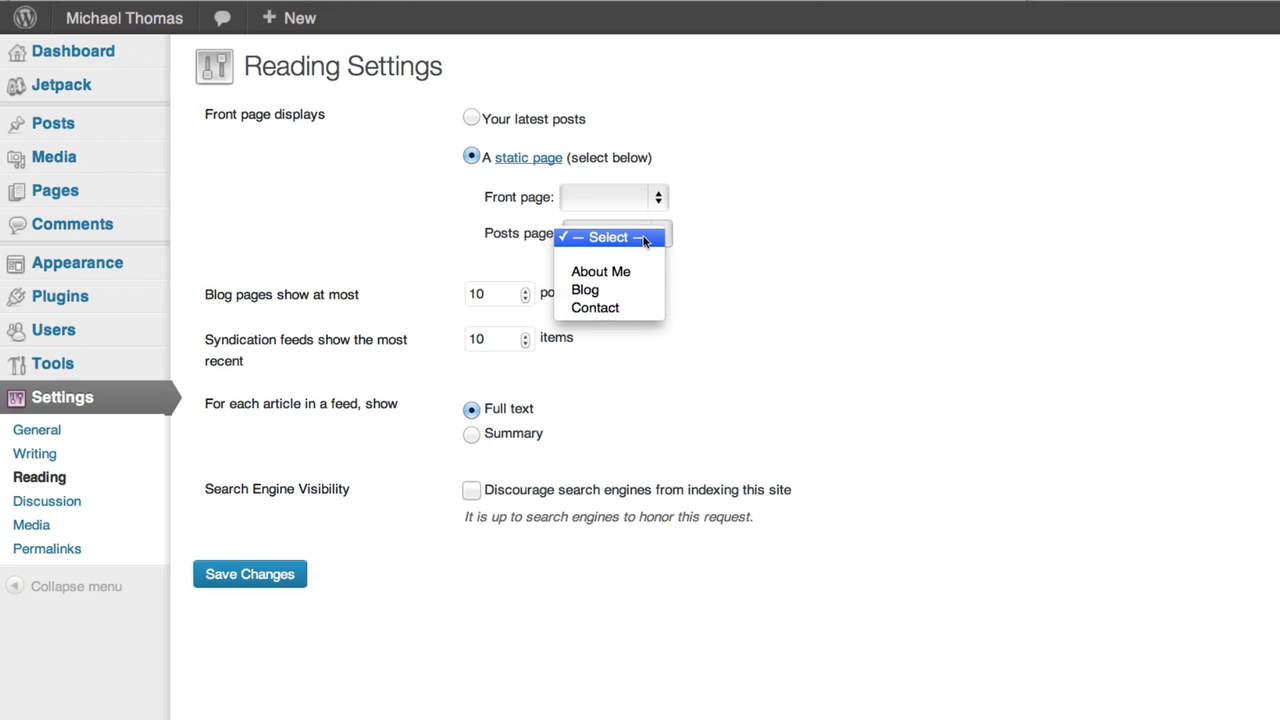
pyautogui.click(635, 290)
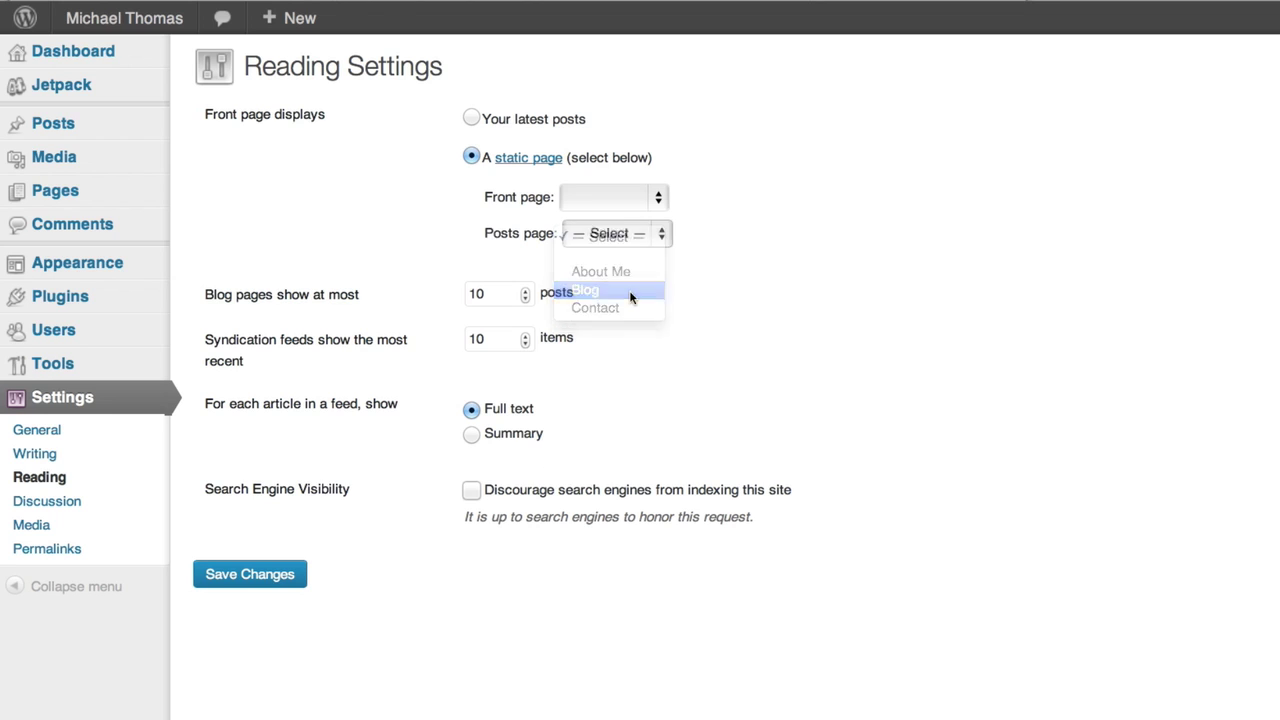
pyautogui.click(272, 572)
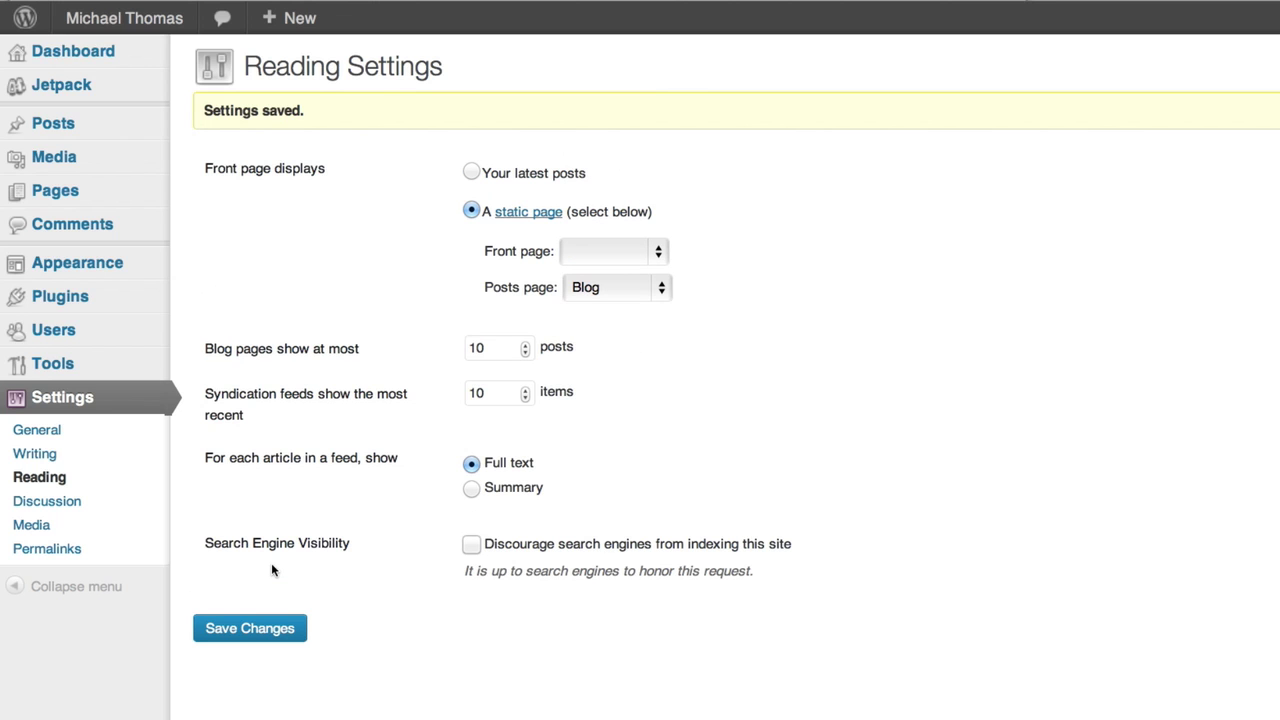
pyautogui.click(822, 15)
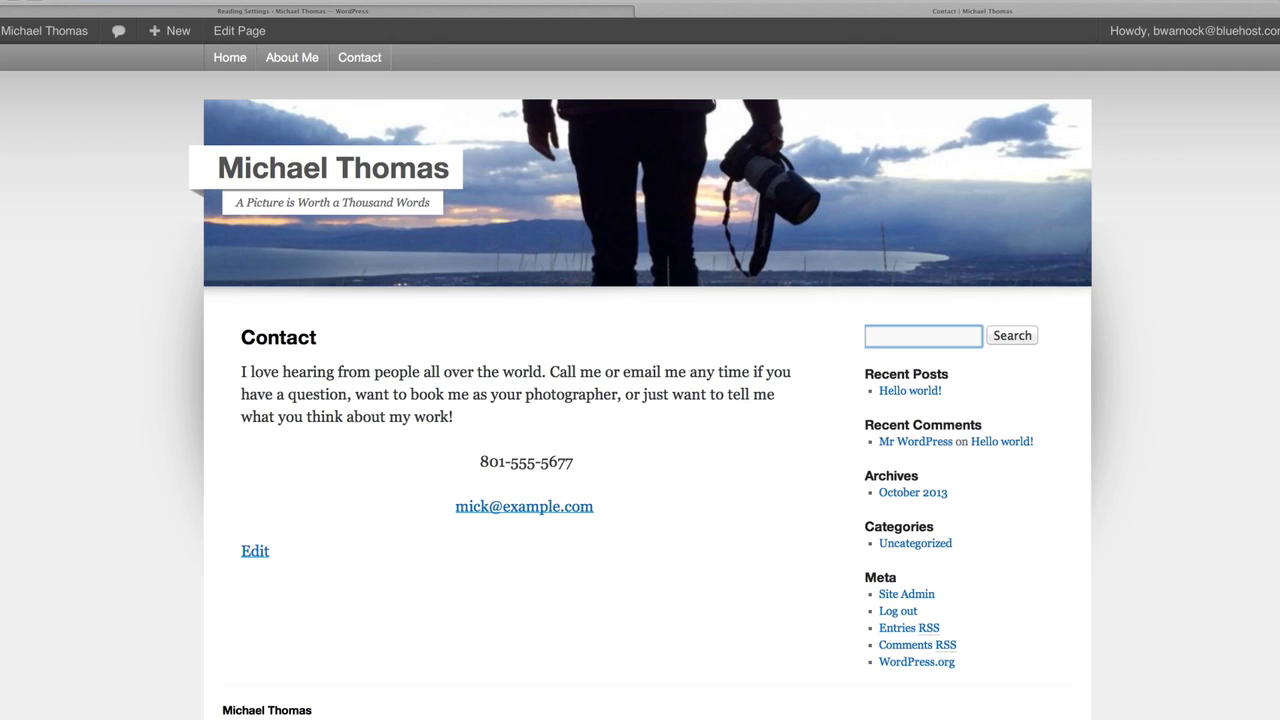
pyautogui.press('super+r')
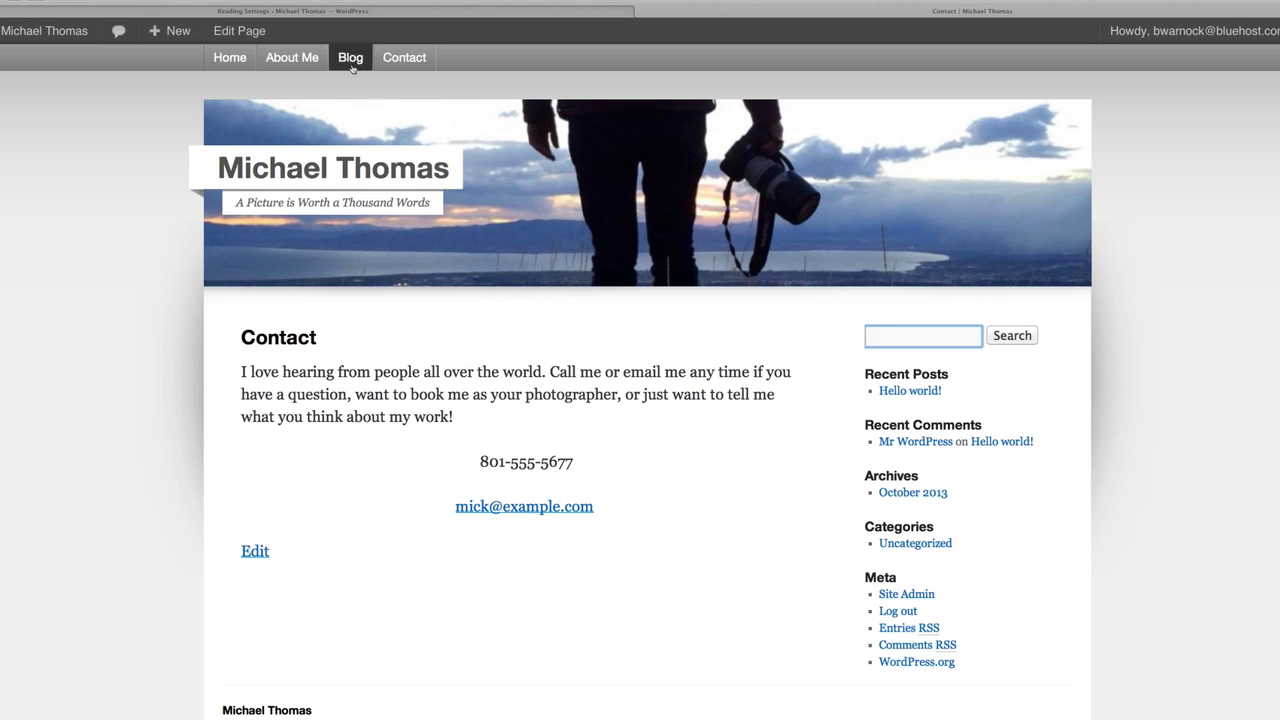
pyautogui.click(351, 65)
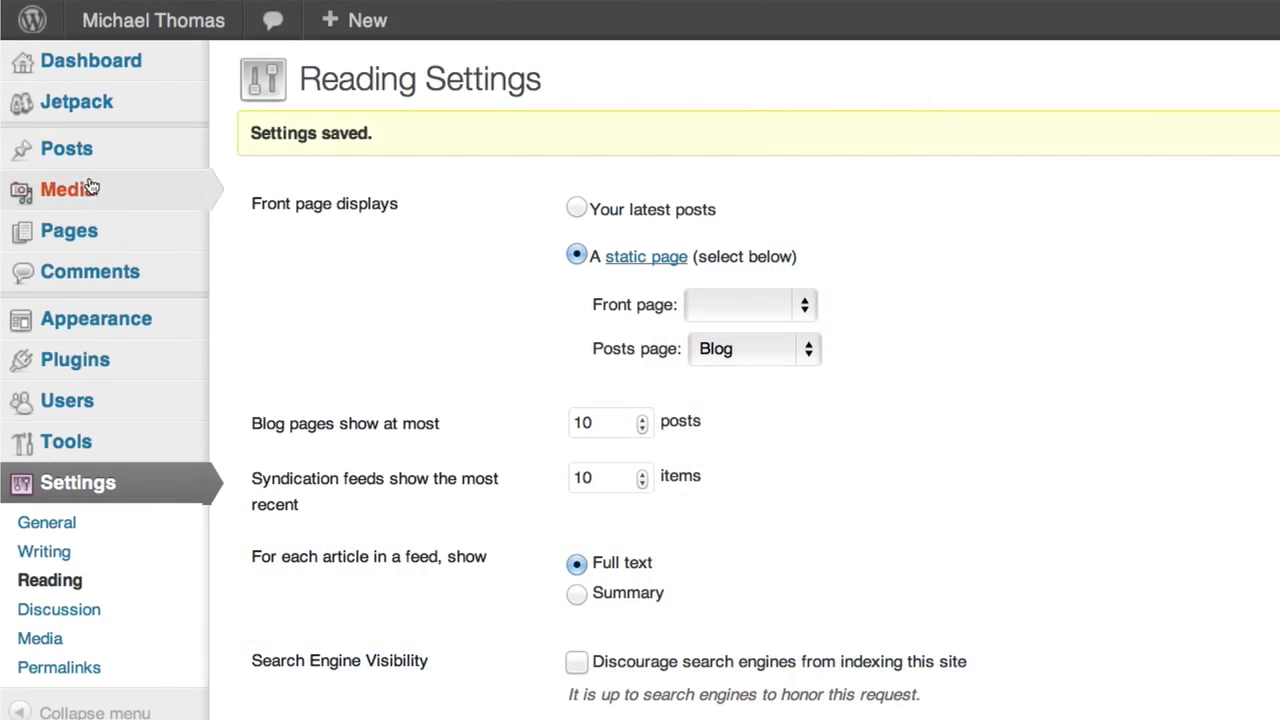
# Step: Move the 'Hello world!' post to the trash
pyautogui.click(90, 150)
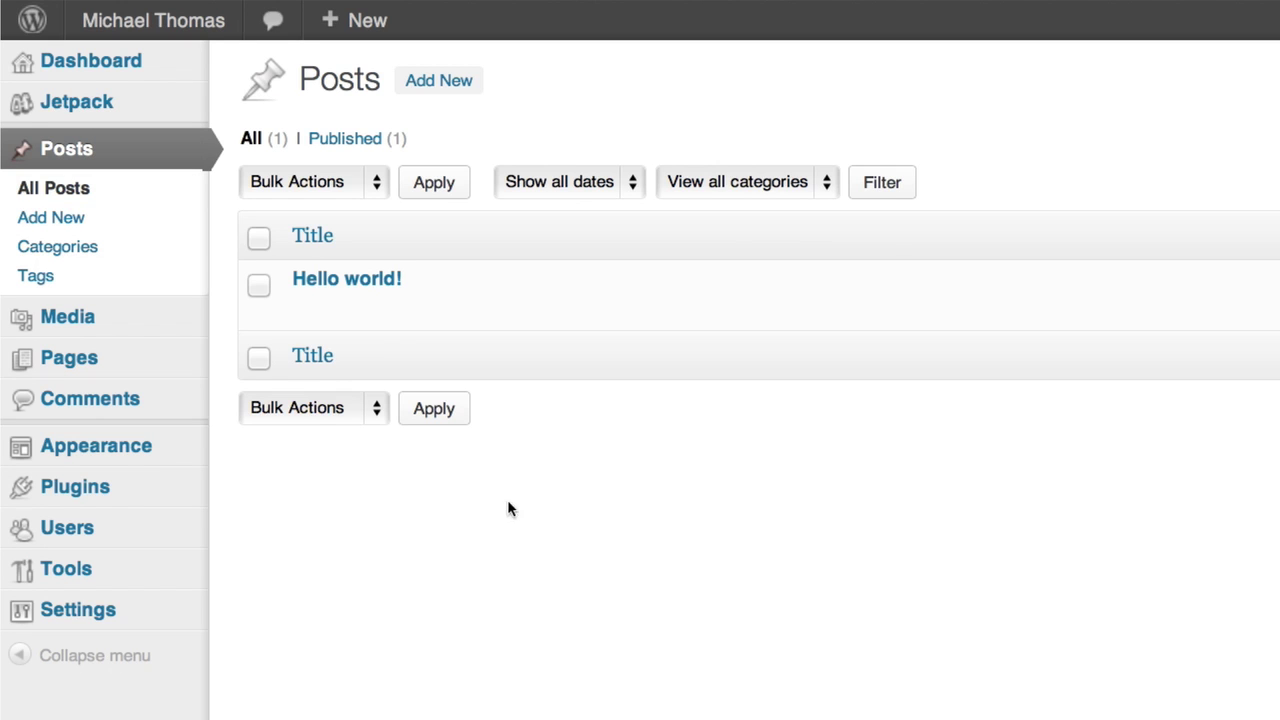
pyautogui.moveTo(449, 310)
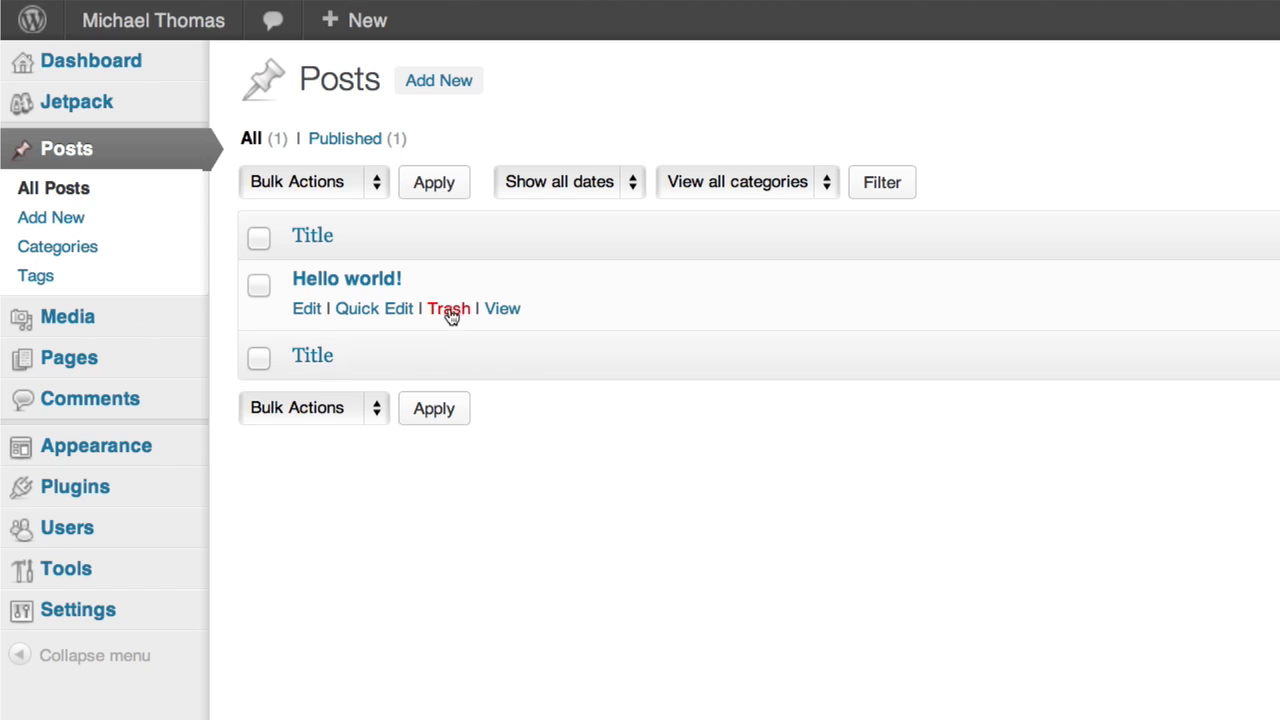
pyautogui.click(449, 309)
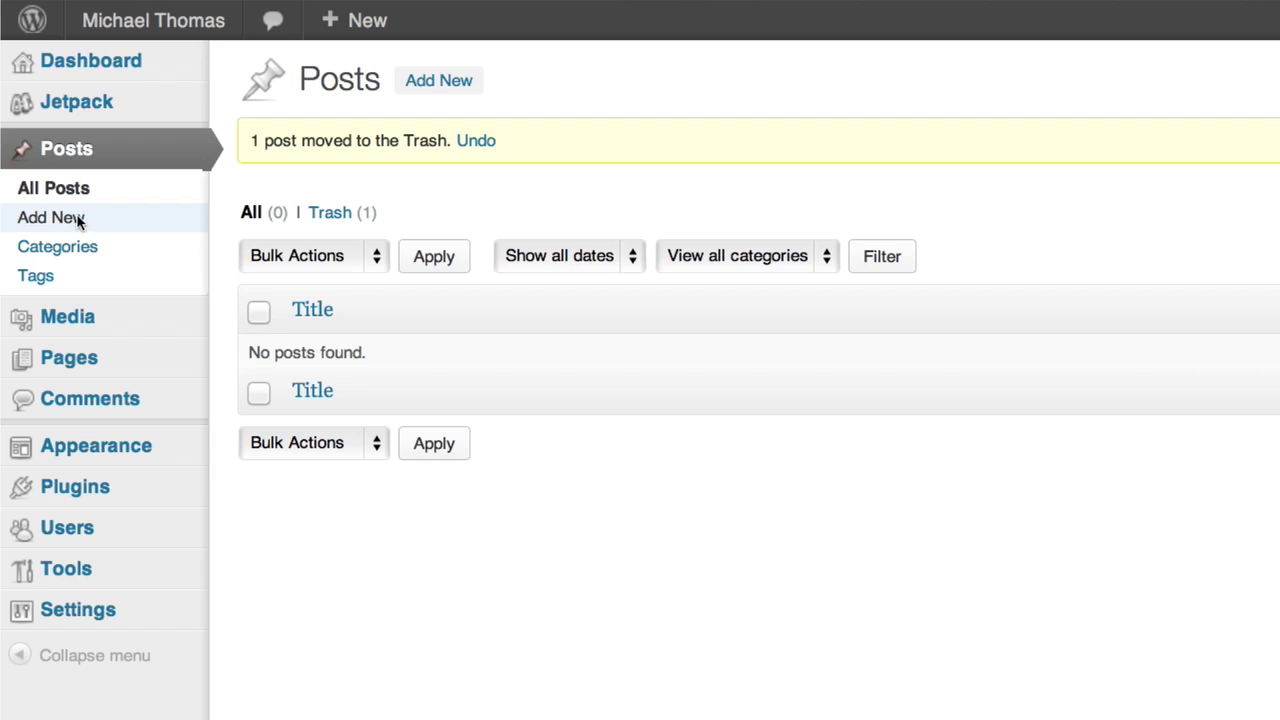
# Step: Start a new post and paste in its prepared title and body text
pyautogui.click(79, 220)
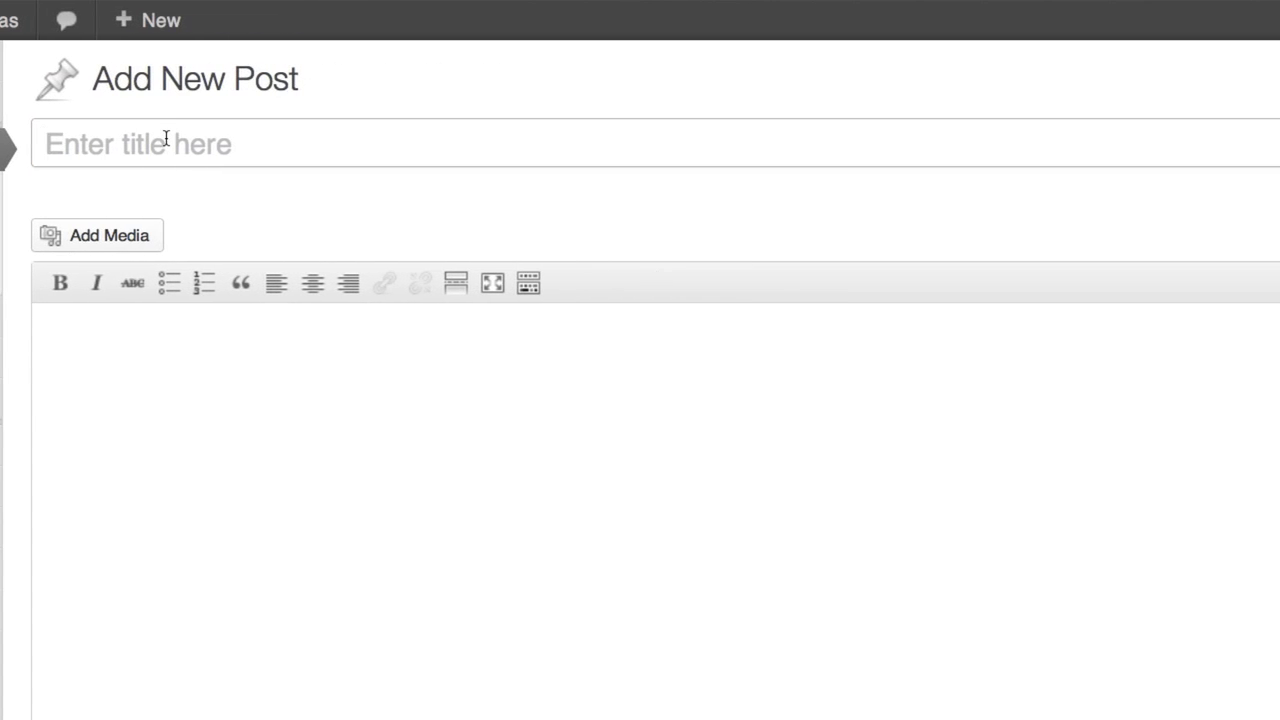
pyautogui.click(163, 141)
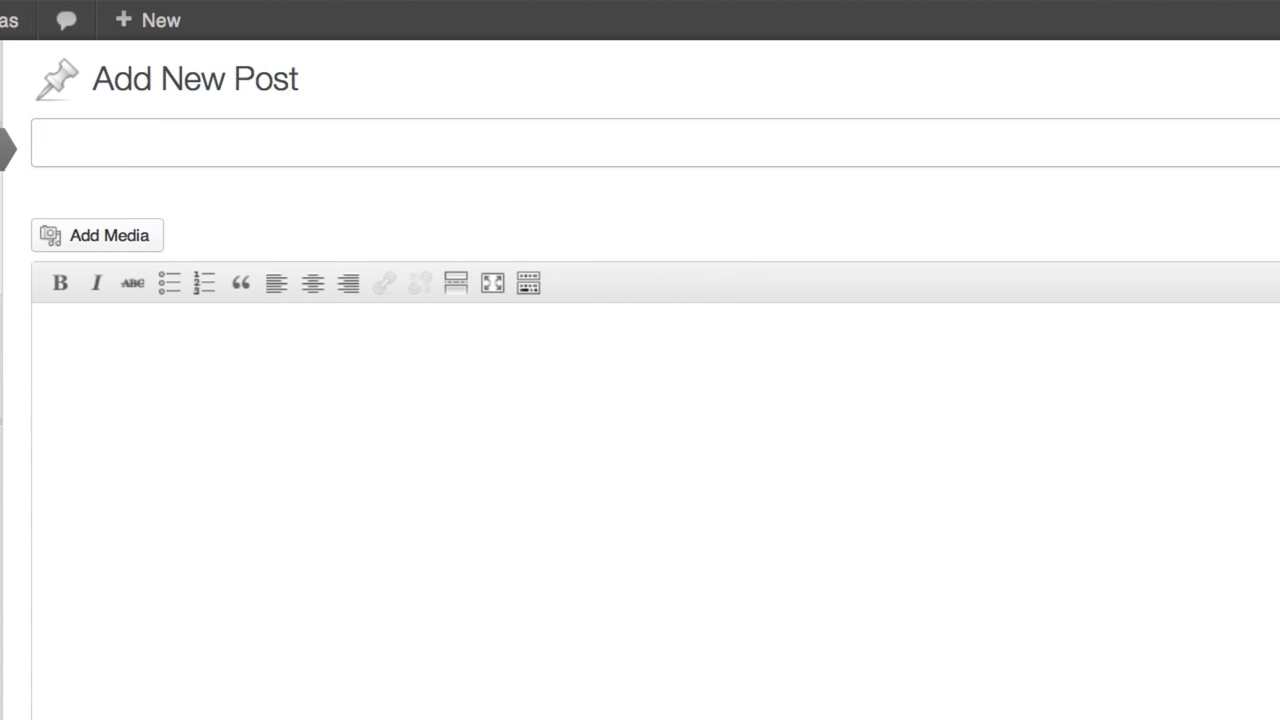
pyautogui.click(314, 463)
pyautogui.press('super+v')
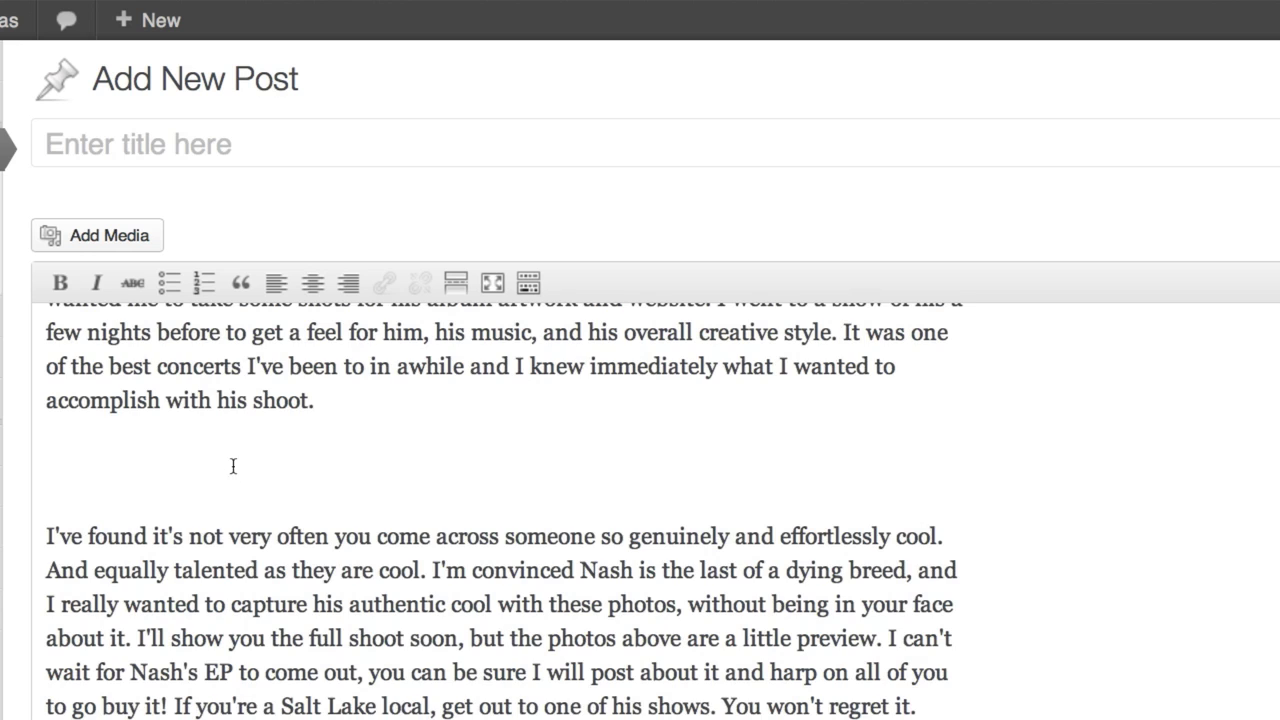
pyautogui.click(120, 147)
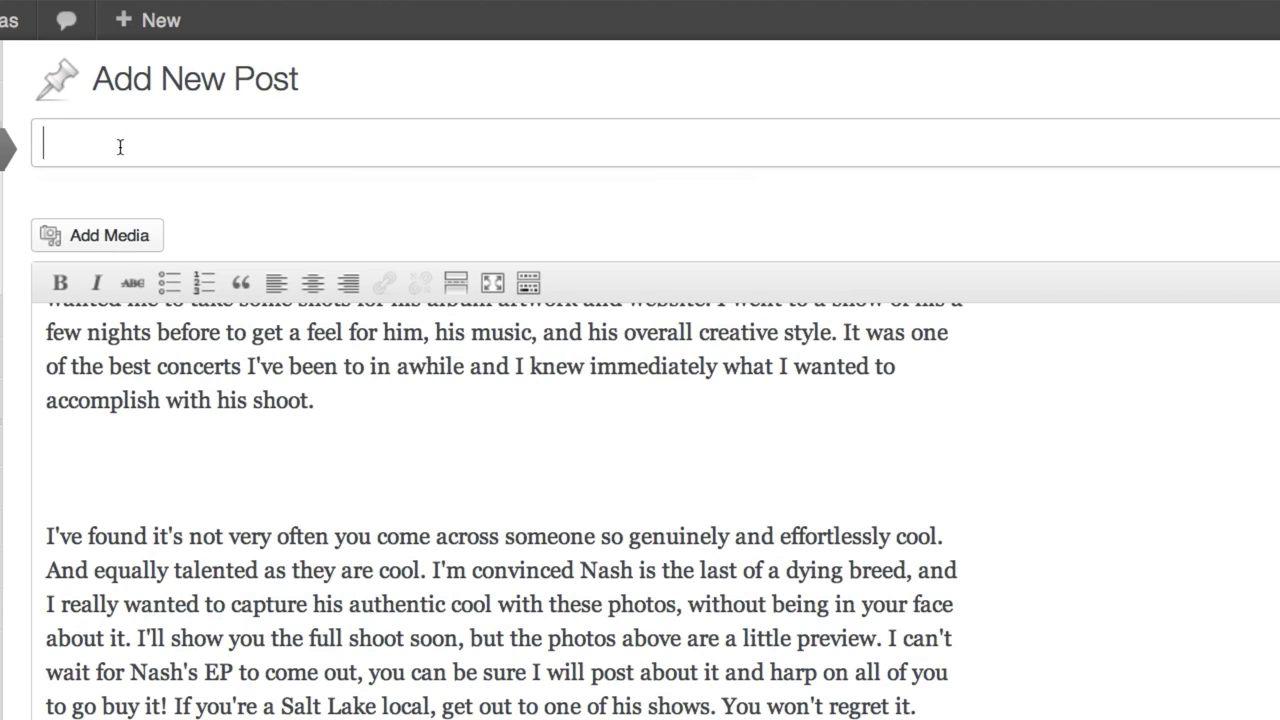
pyautogui.write('On Set With Nash Stevens')
pyautogui.press('Tab')
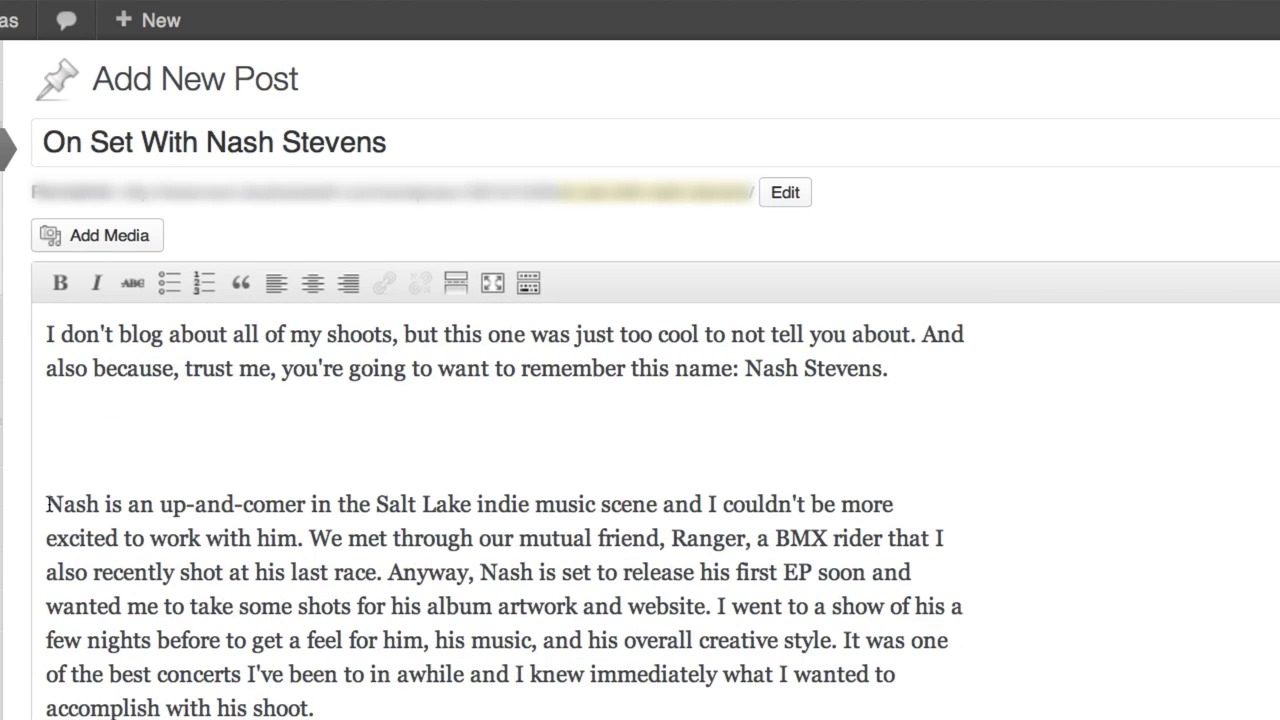
# Step: Insert the grass photo at Medium 300 × 200 between the first two paragraphs and center it
pyautogui.click(125, 440)
pyautogui.click(100, 240)
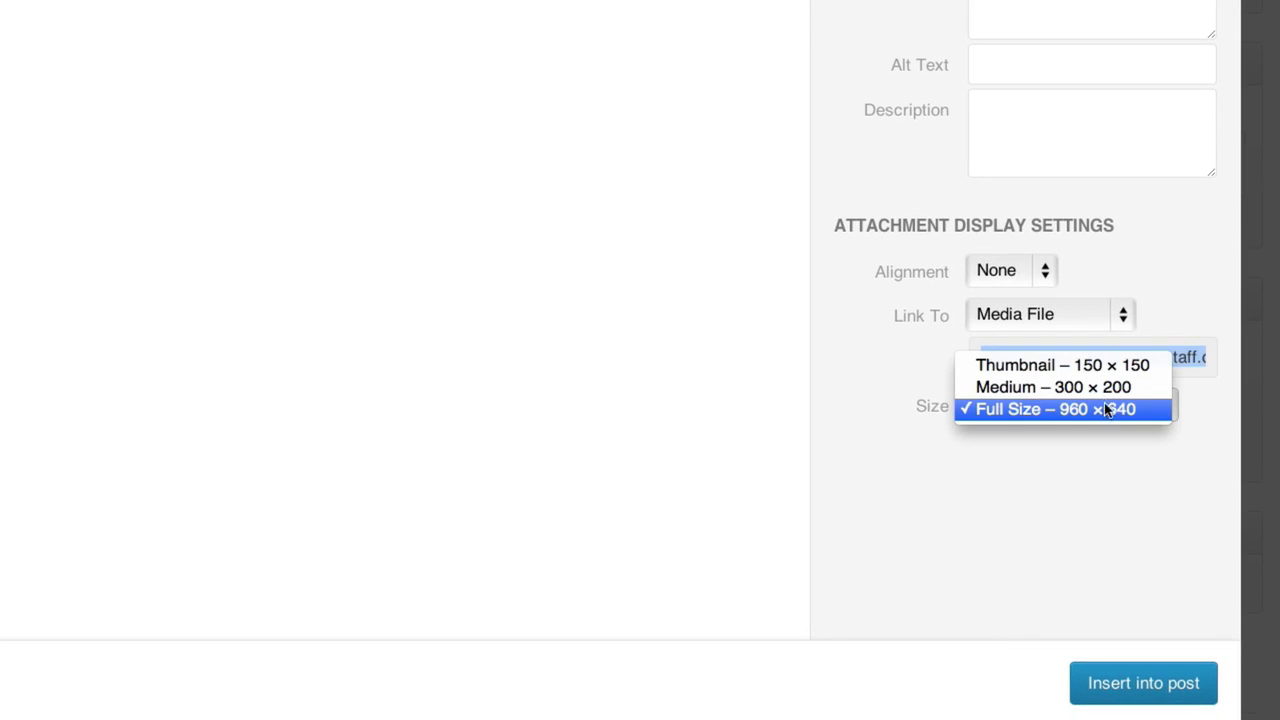
pyautogui.click(1104, 388)
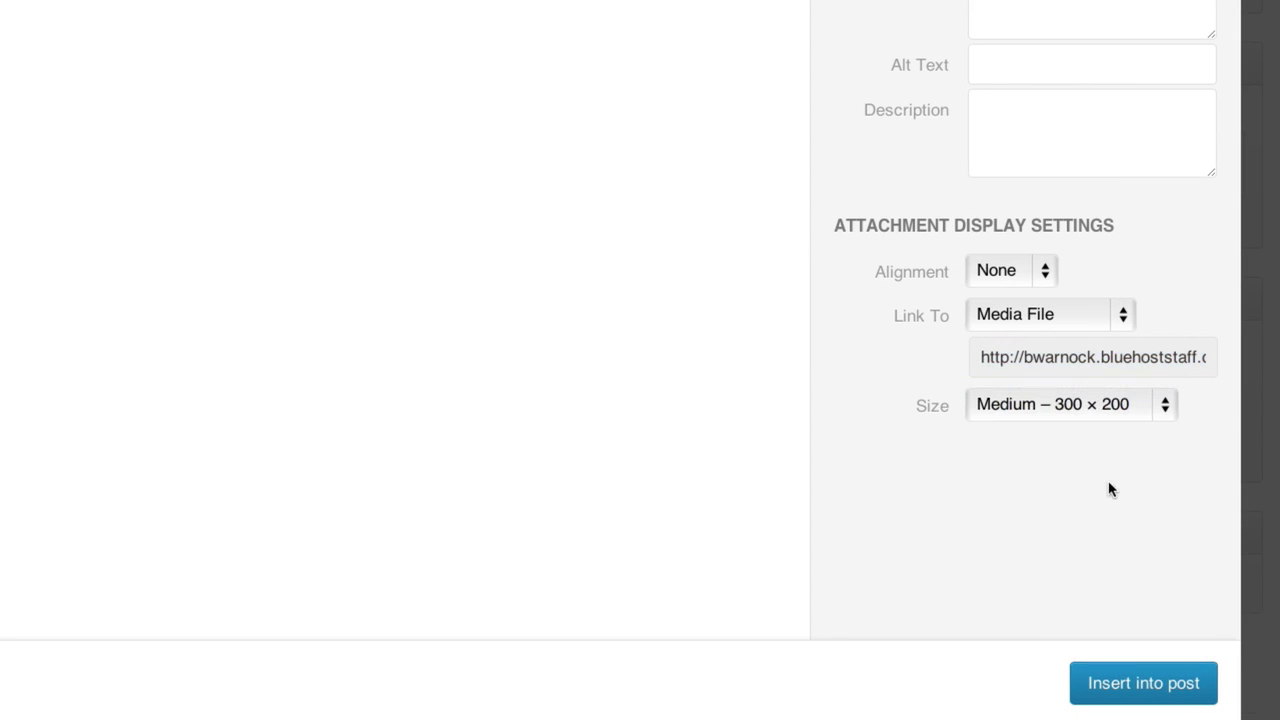
pyautogui.click(1117, 687)
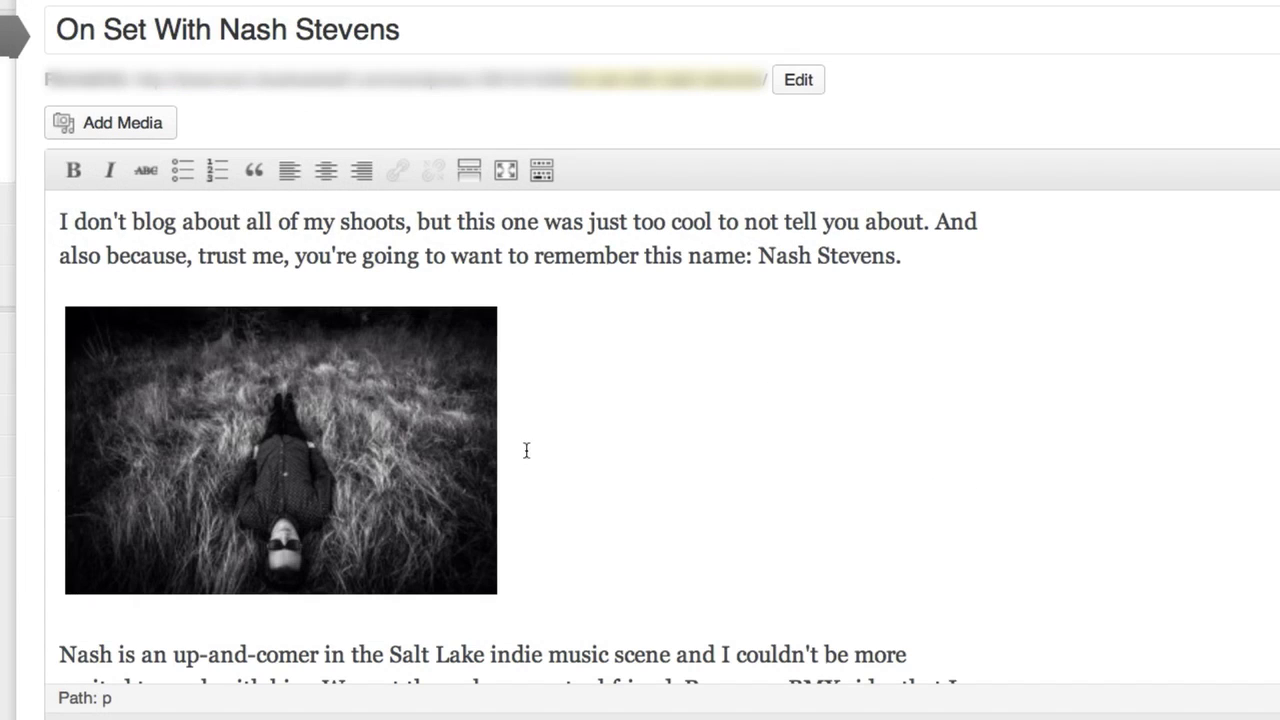
pyautogui.click(359, 426)
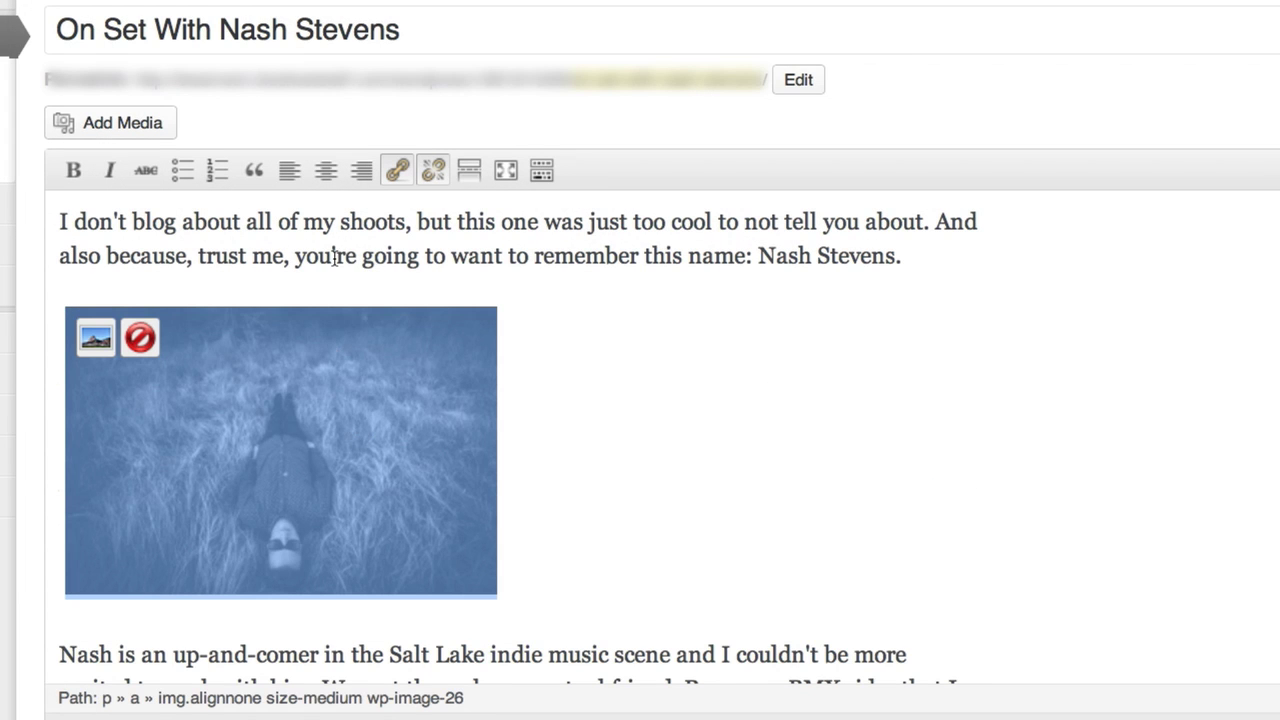
pyautogui.click(327, 172)
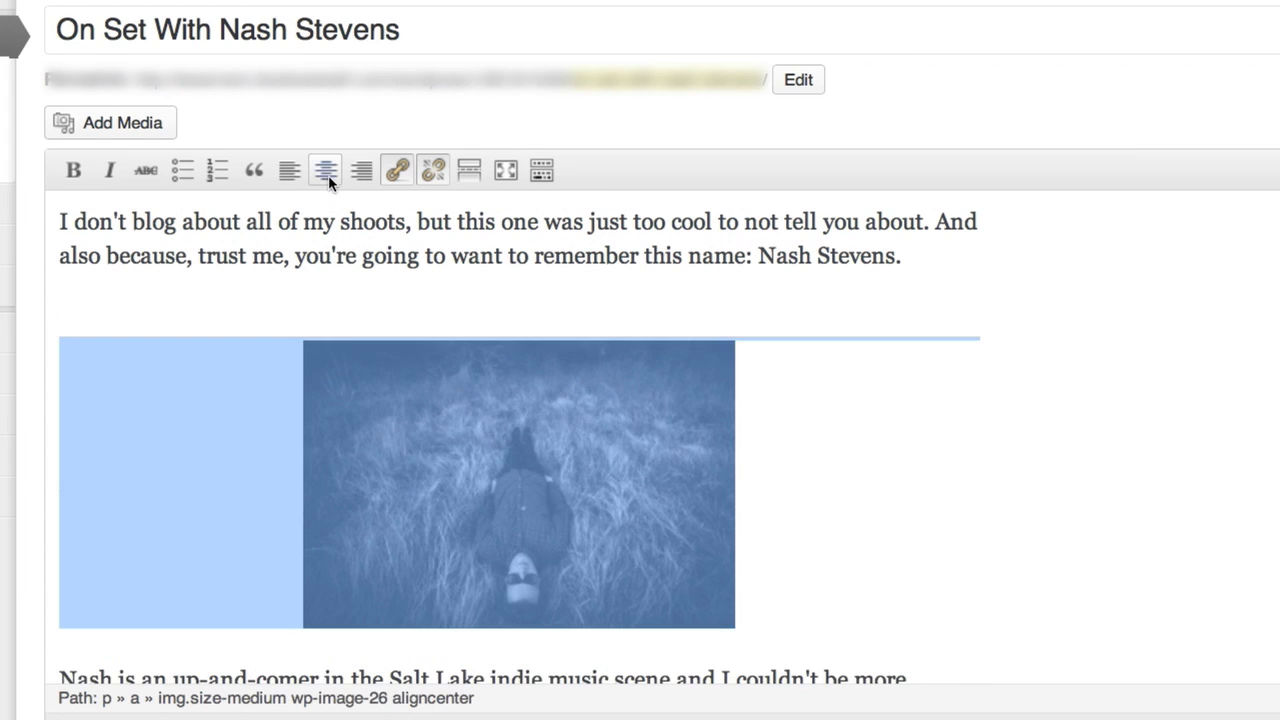
pyautogui.click(790, 460)
pyautogui.scroll(-3, 886, 506)
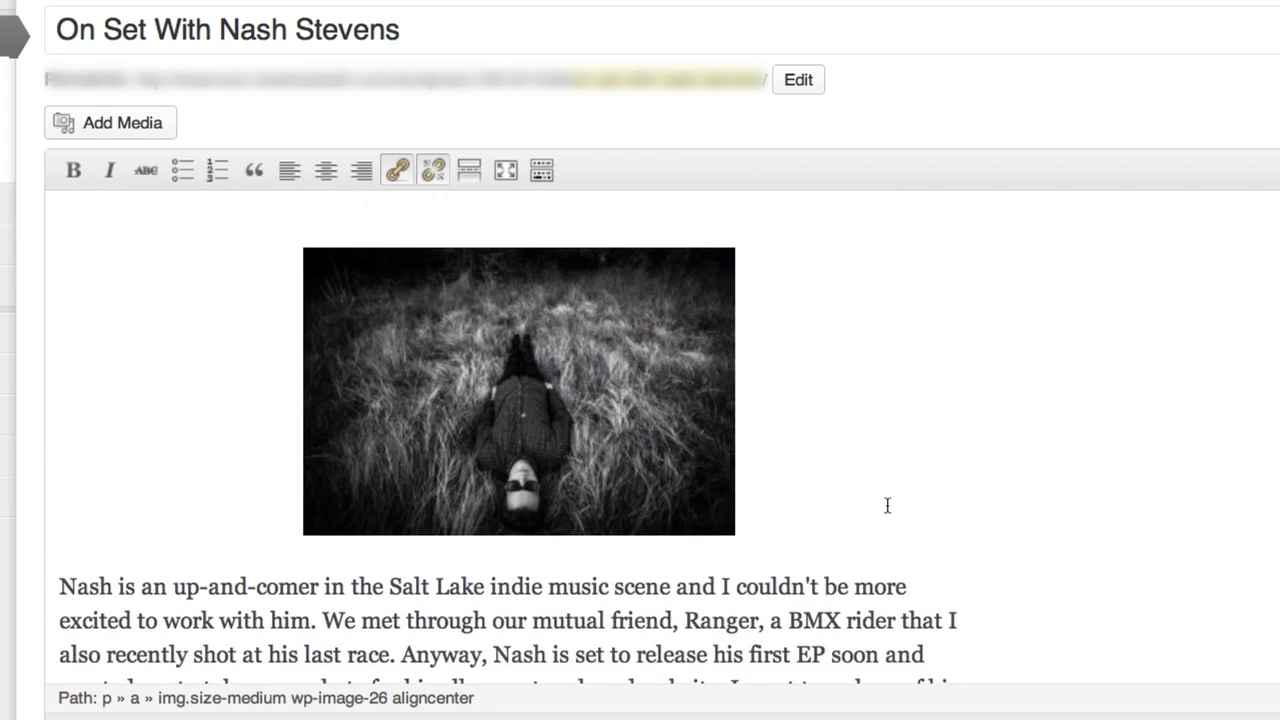
pyautogui.scroll(-2, 886, 506)
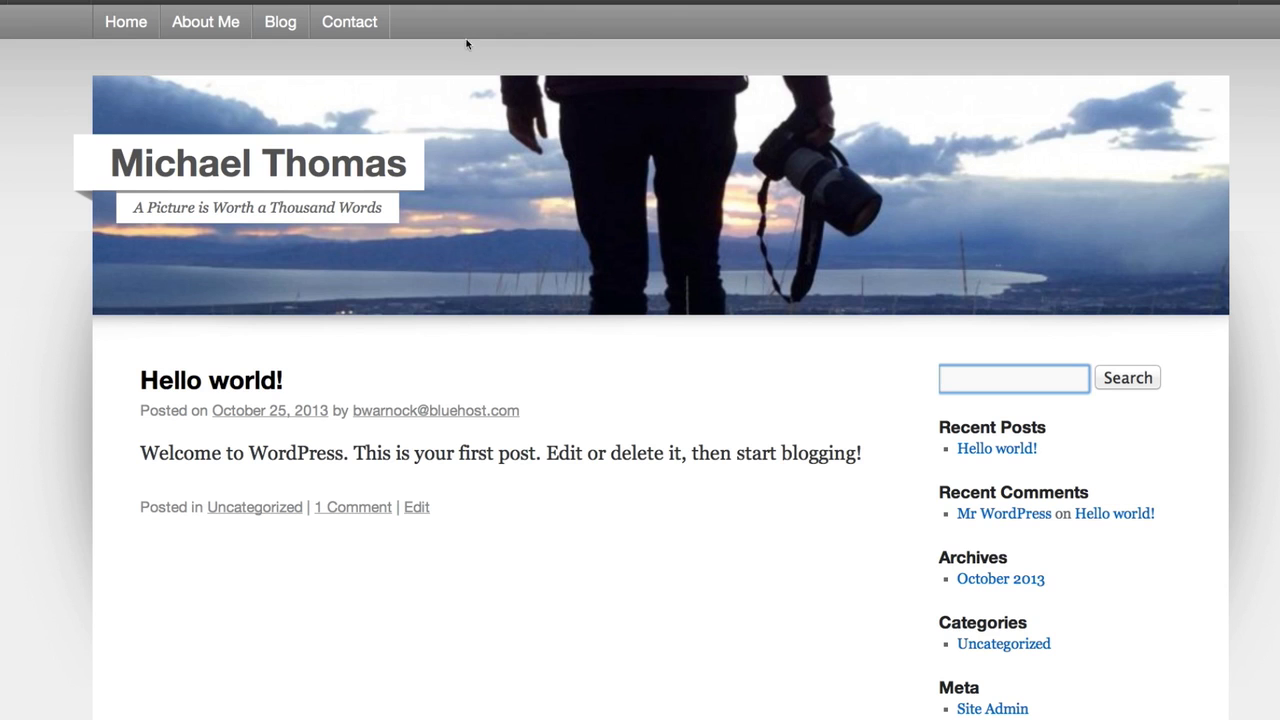
# Step: View the live Blog page to confirm the post shows the centered photo
pyautogui.click(273, 20)
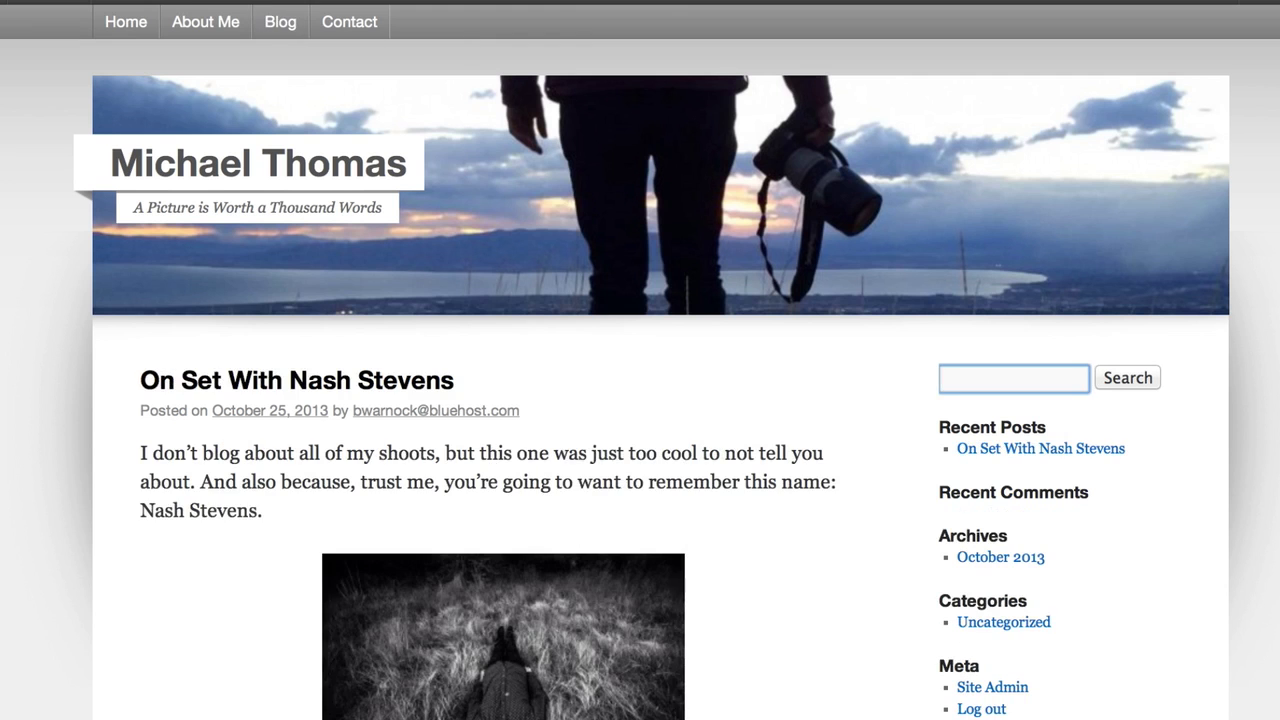
pyautogui.scroll(-3, 874, 560)
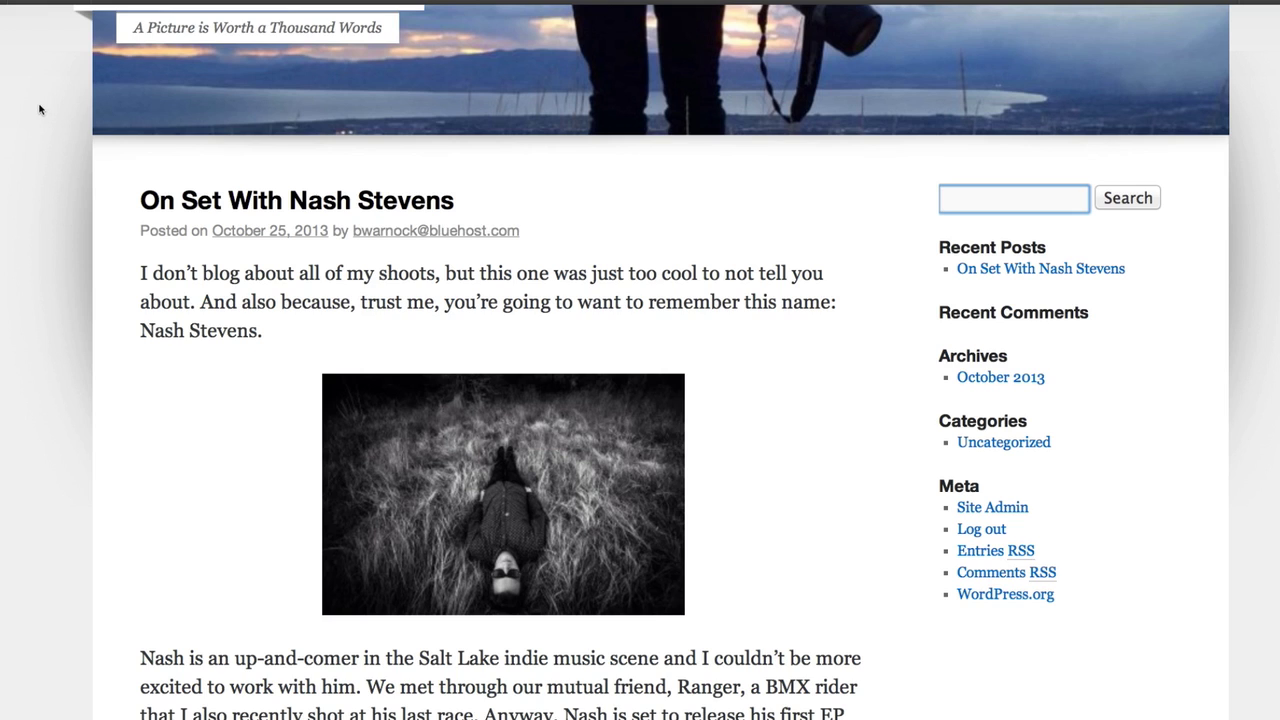
pyautogui.moveTo(37, 3)
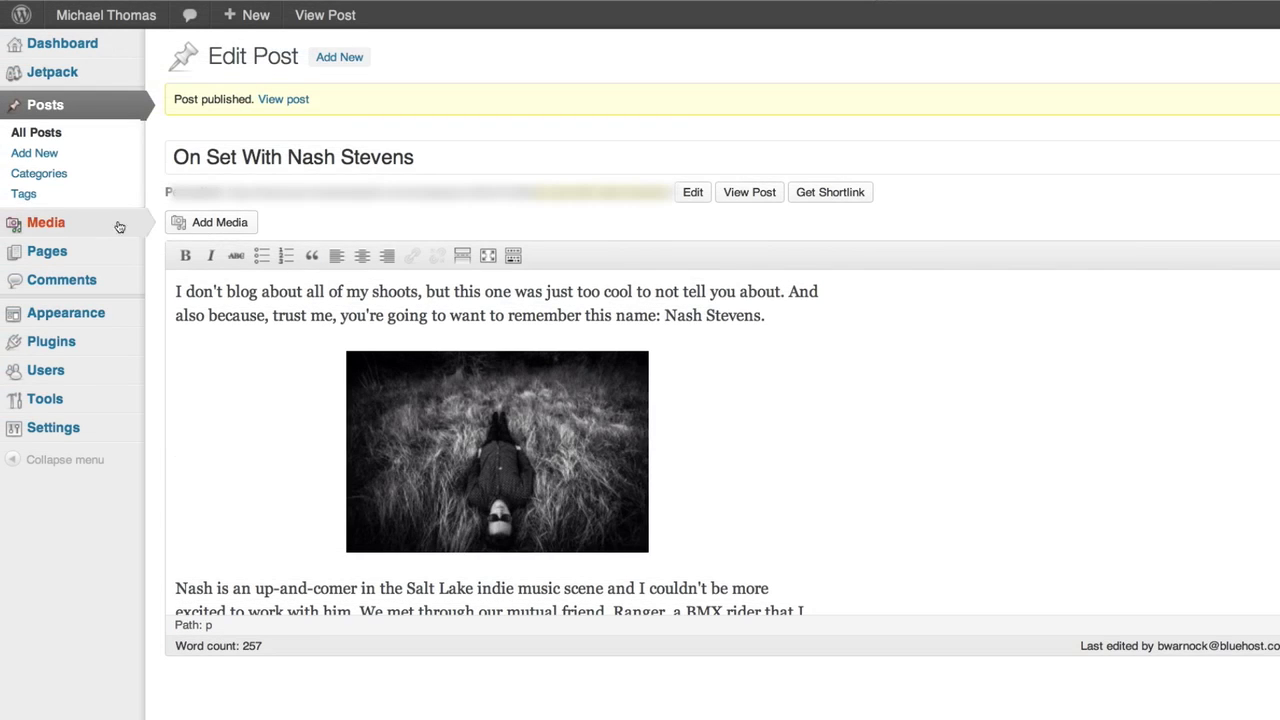
# Step: Write the 'inspiration of the week' post and paste the YouTube link on a new line after 'tuned!'
pyautogui.click(72, 158)
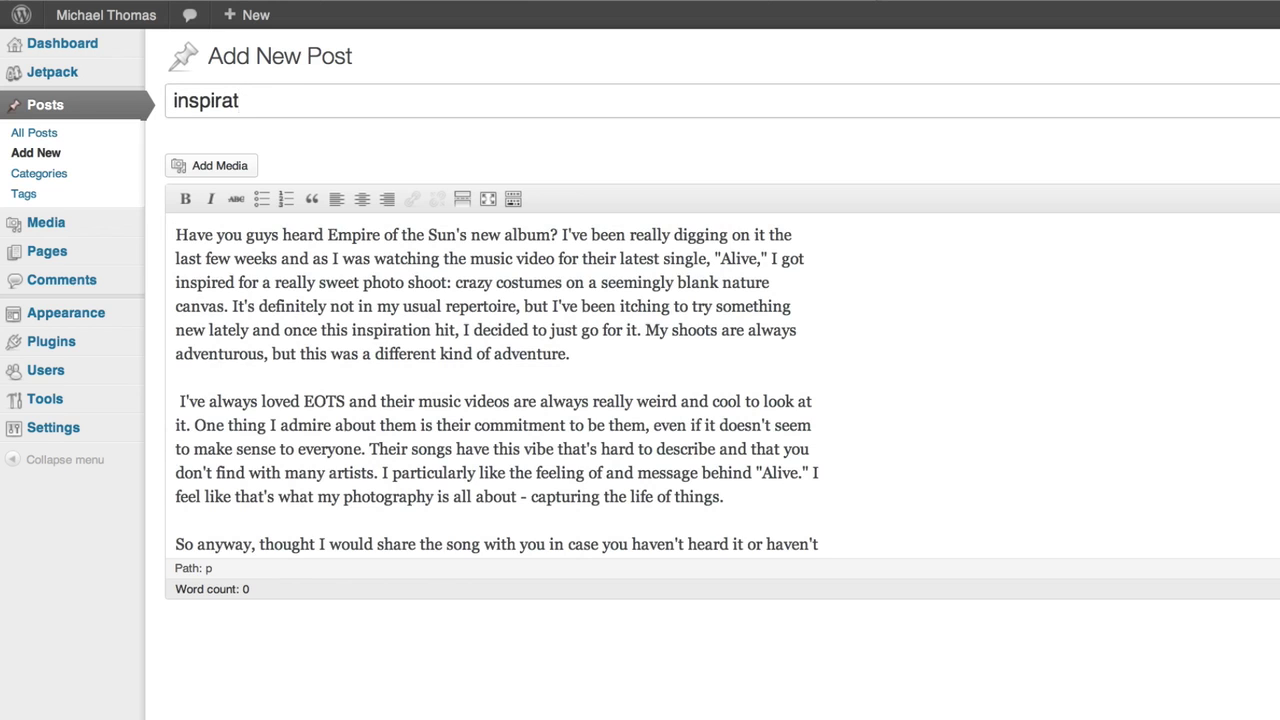
pyautogui.write('ion of the week')
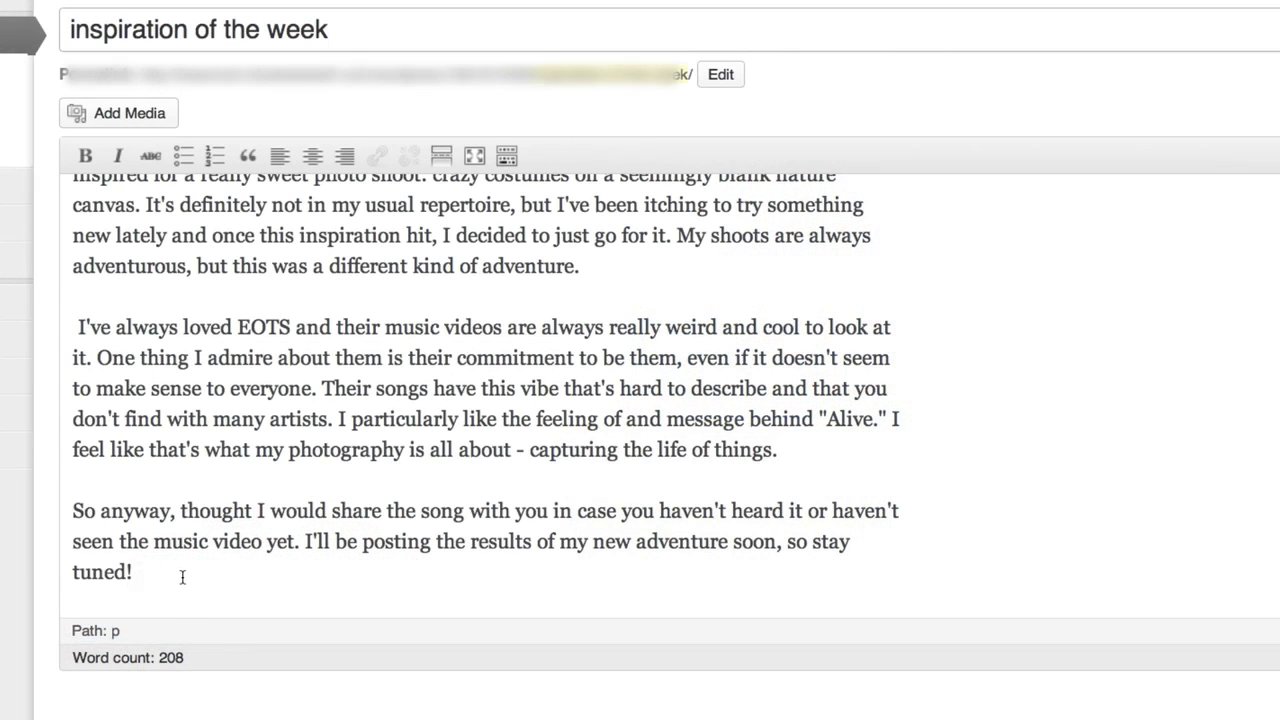
pyautogui.click(182, 577)
pyautogui.press('Return')
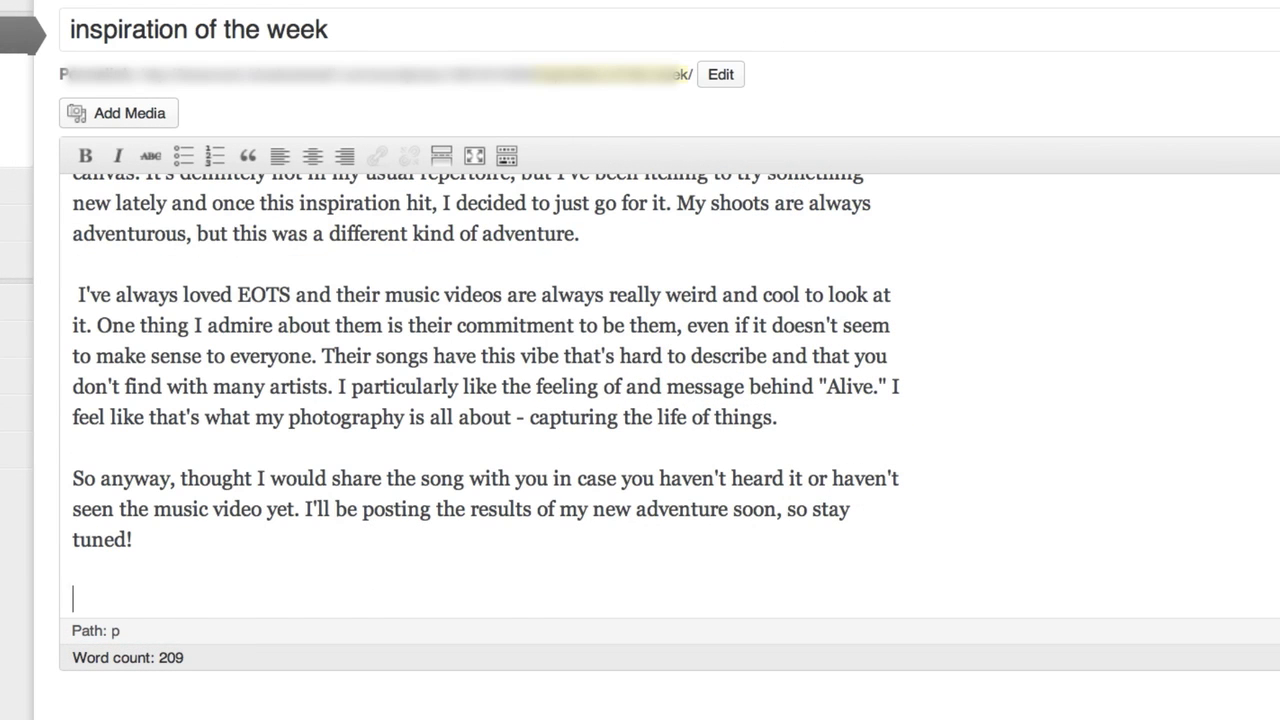
pyautogui.write('http://www.youtube.com/watch?v=IPKAwJKGSDc')
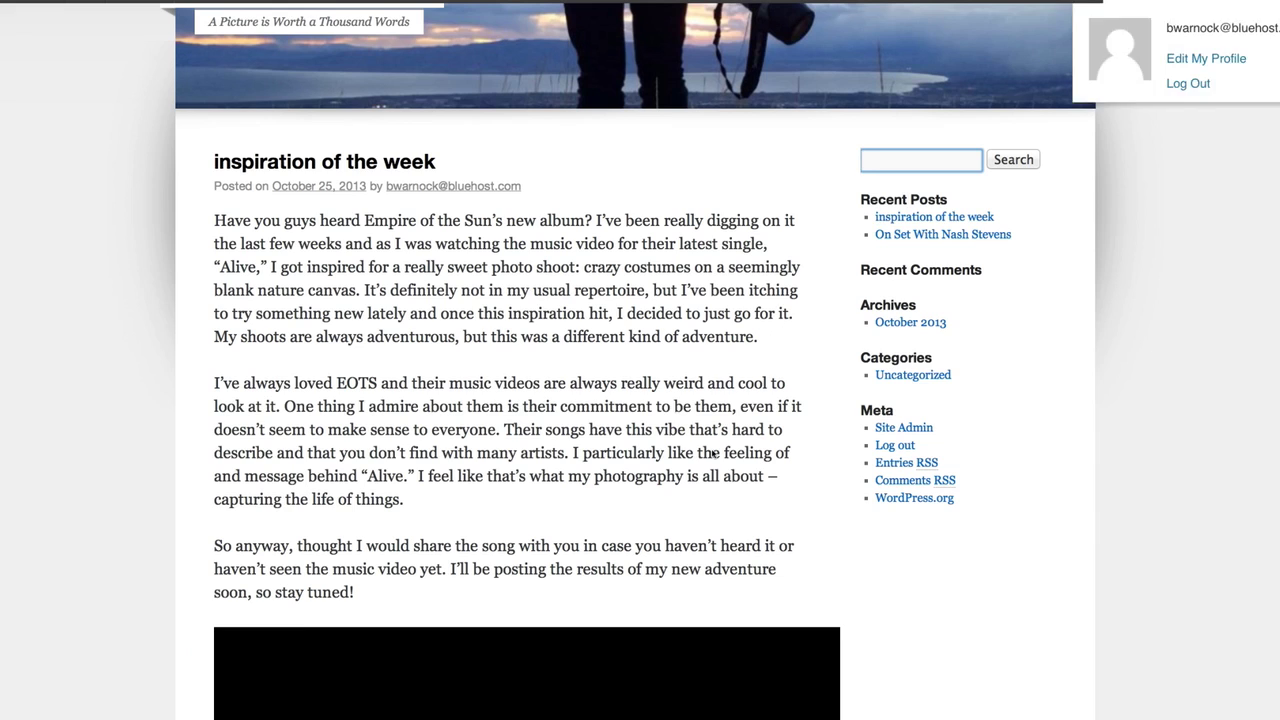
# Step: Go from the published post to the admin's Appearance > Widgets screen
pyautogui.scroll(-3, 1008, 586)
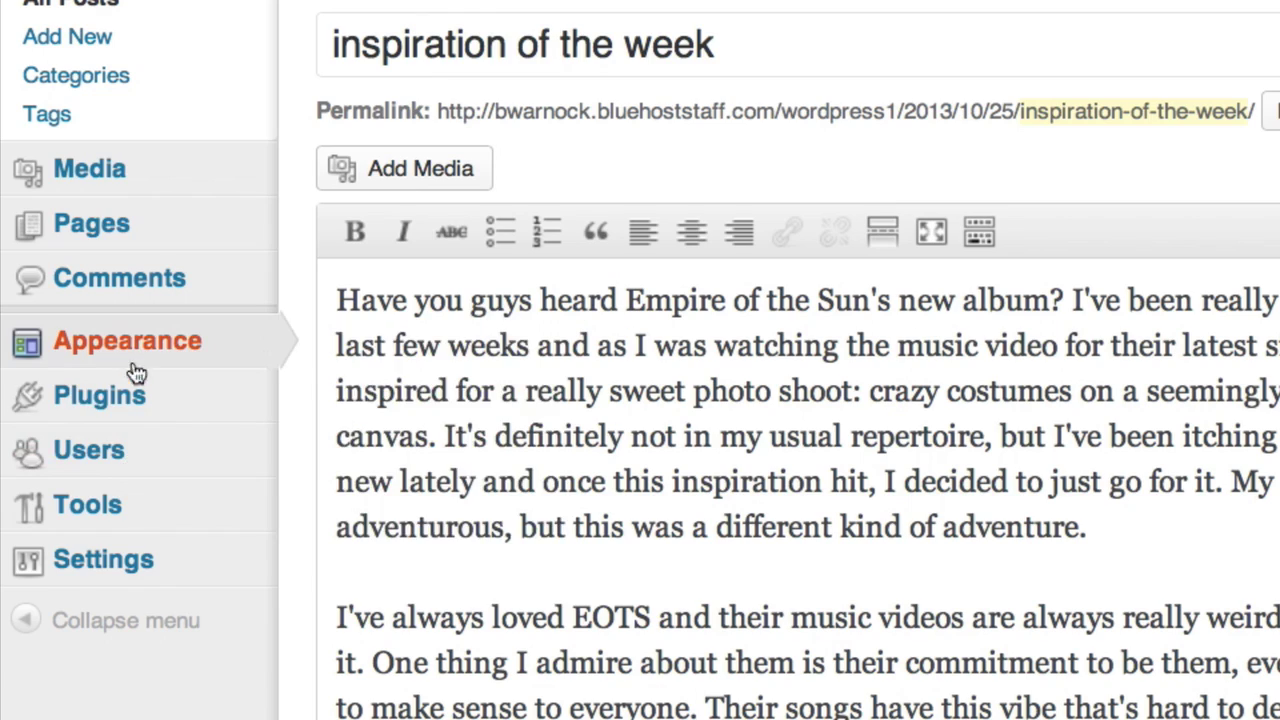
pyautogui.moveTo(137, 352)
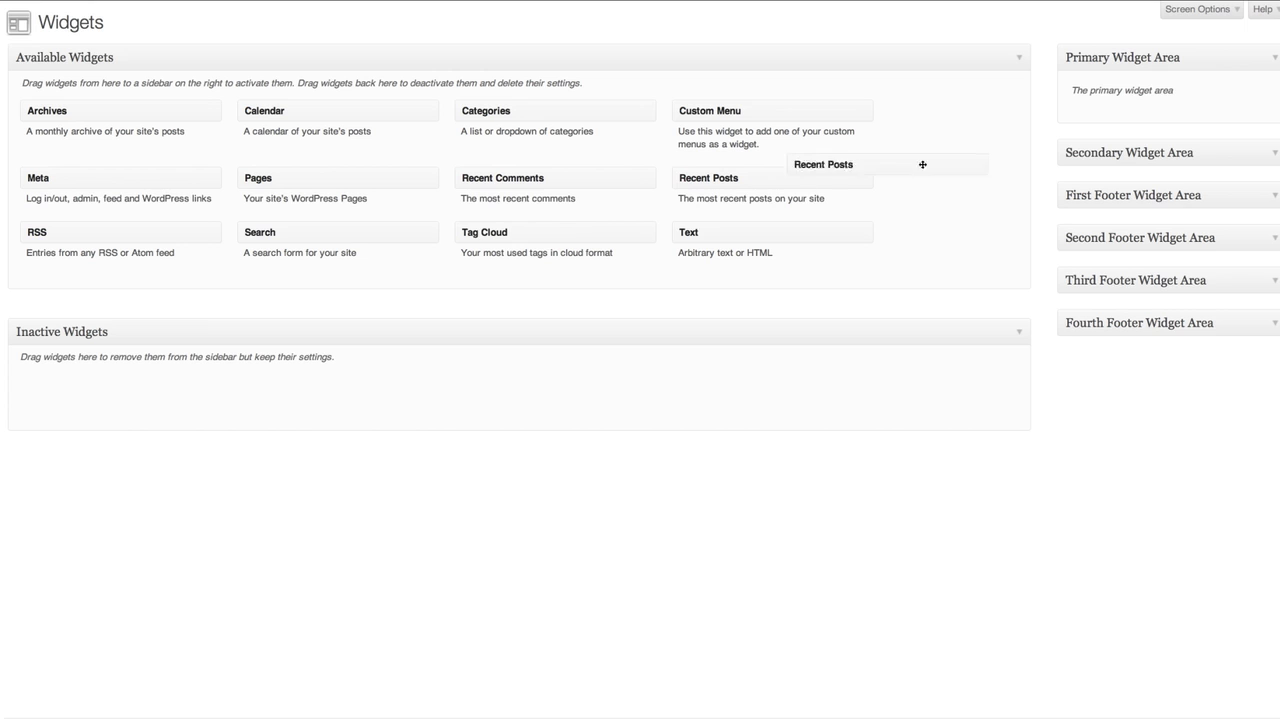
# Step: Add Search, Recent Posts and Categories widgets to the Primary Widget Area, Search on top
pyautogui.moveTo(922, 164); pyautogui.dragTo(1169, 93)
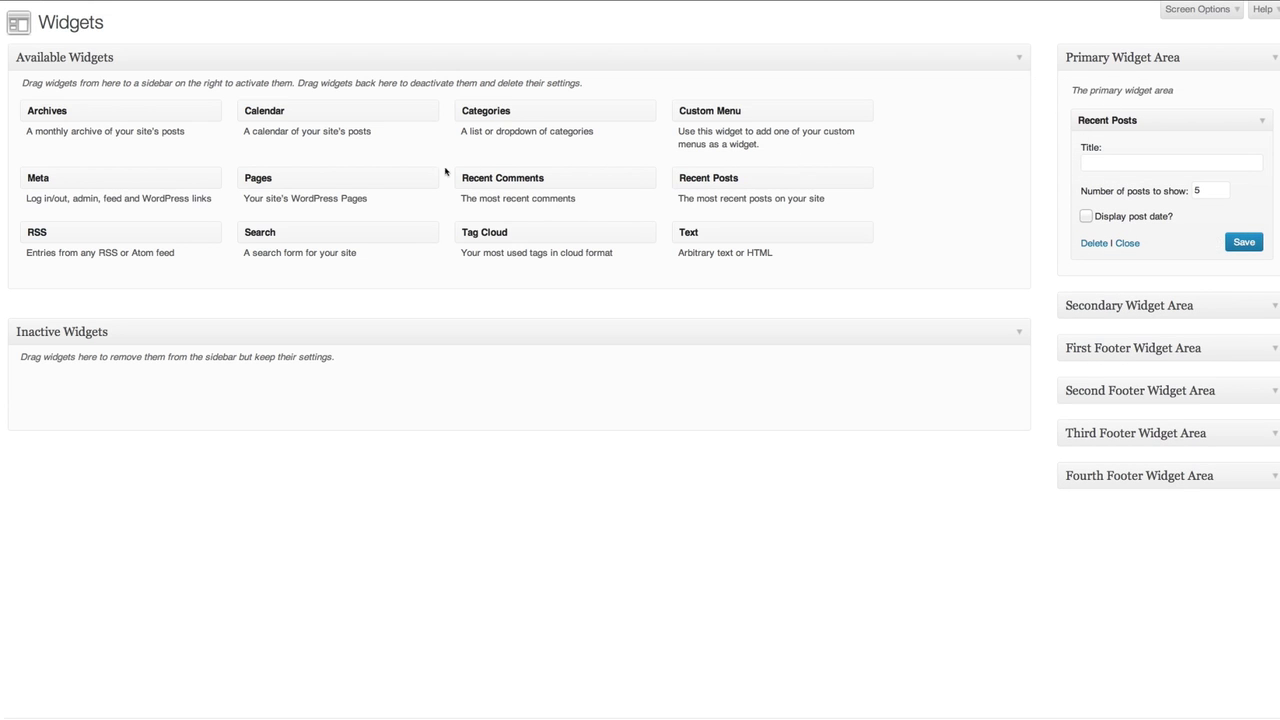
pyautogui.moveTo(336, 234); pyautogui.dragTo(1149, 87)
pyautogui.moveTo(490, 111); pyautogui.dragTo(1095, 325)
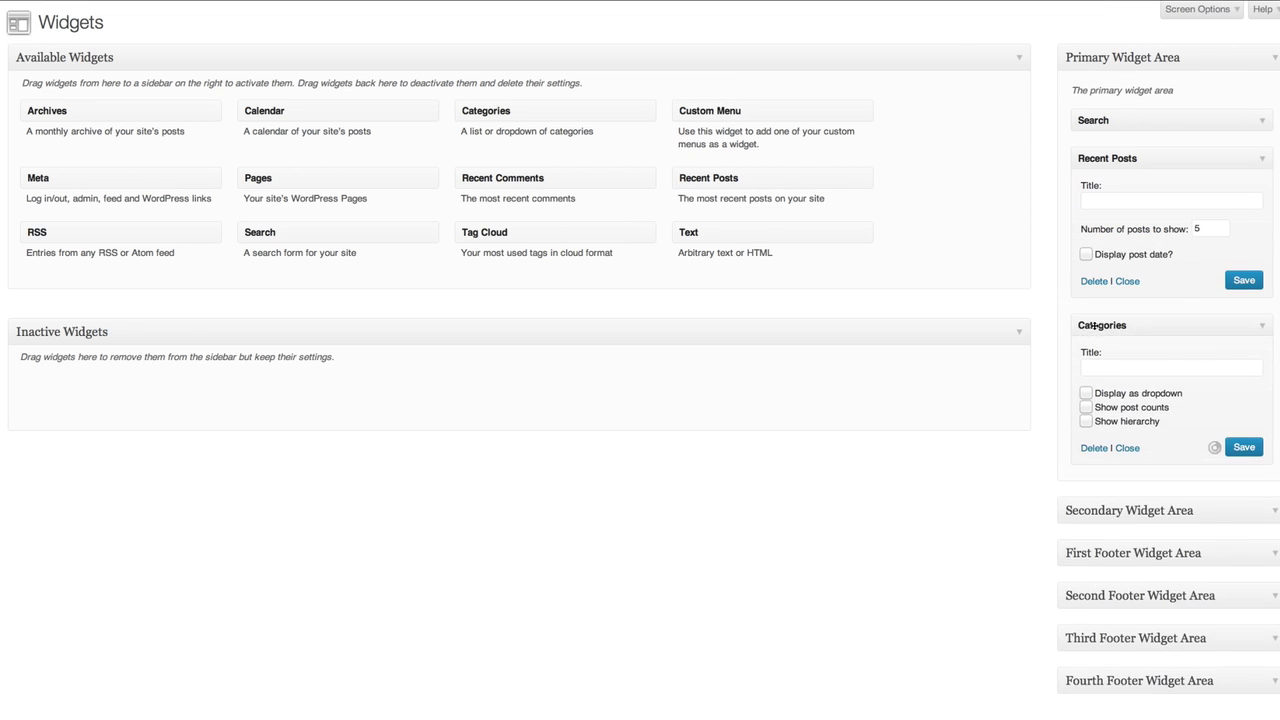